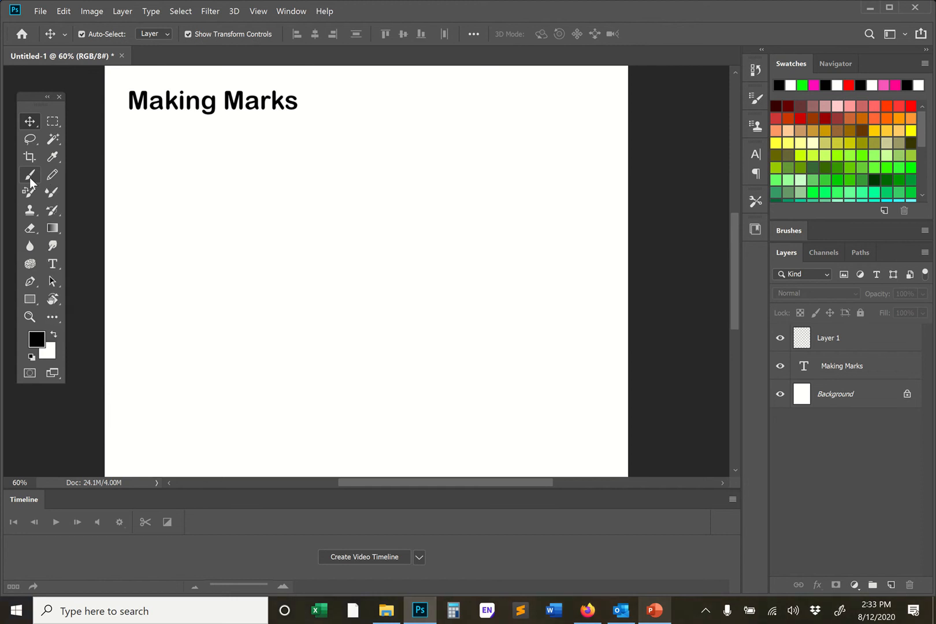
- Switch back and forth between the Brush and Move tools
left_click(29, 178)
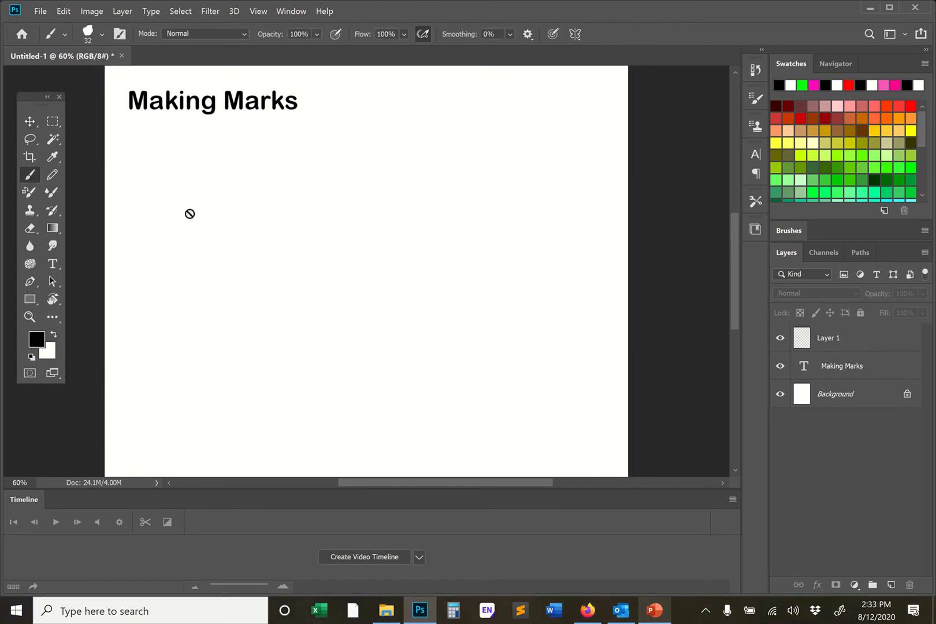
left_click(30, 121)
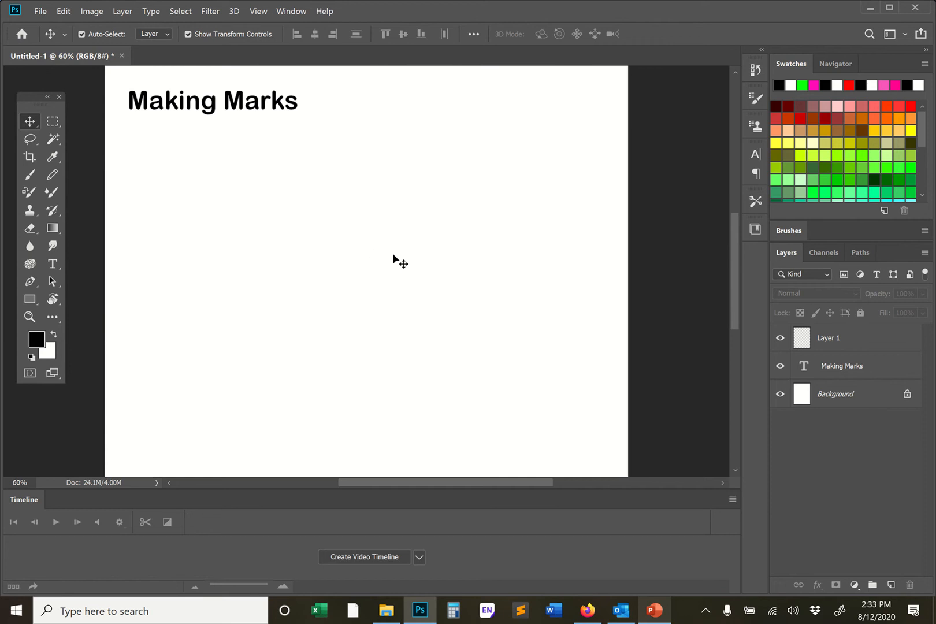
key("b")
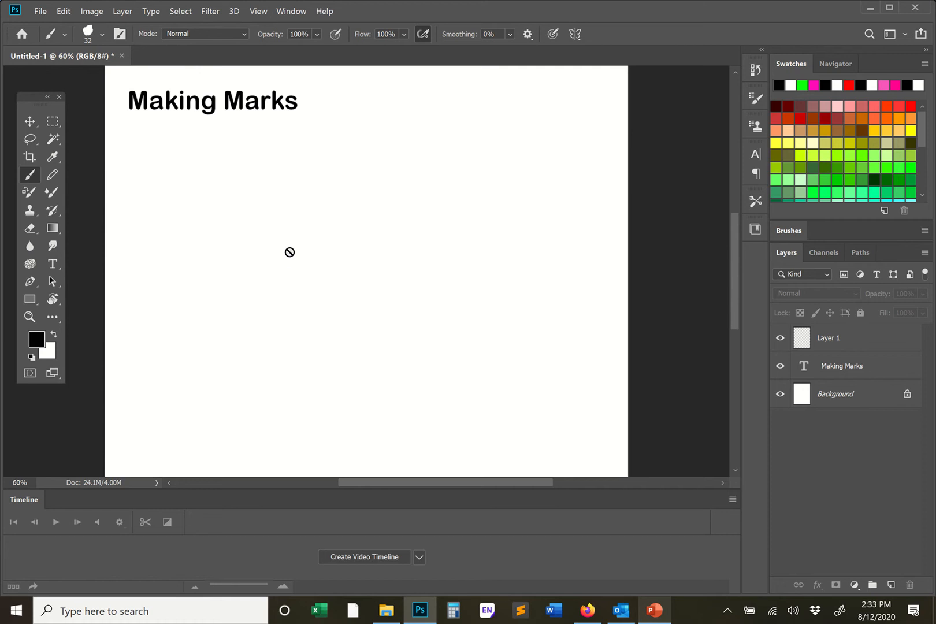
left_click(30, 121)
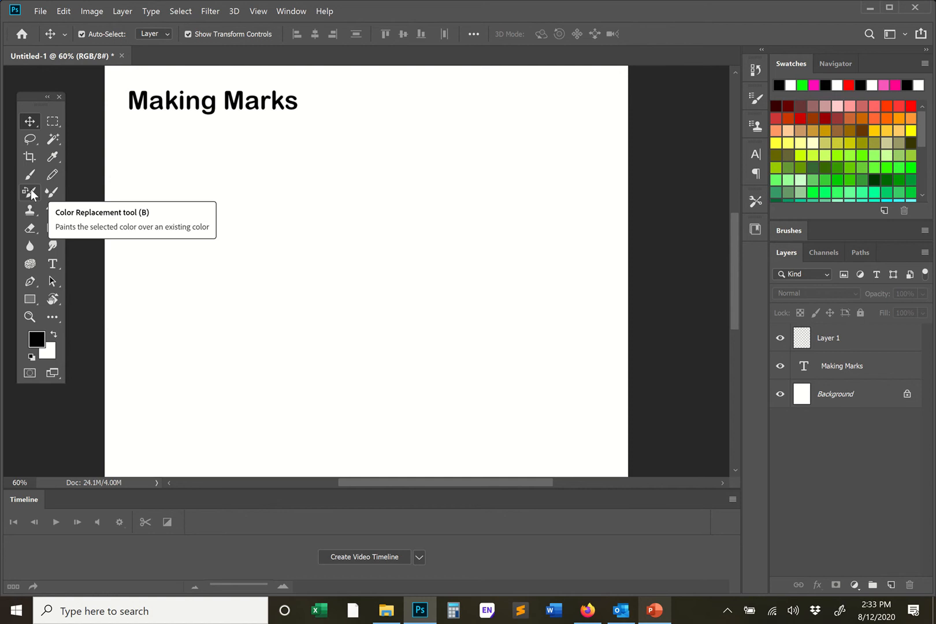
- Add the line "b - brush" below the "Making Marks" heading in the same text layer
left_click(52, 264)
left_click(296, 98)
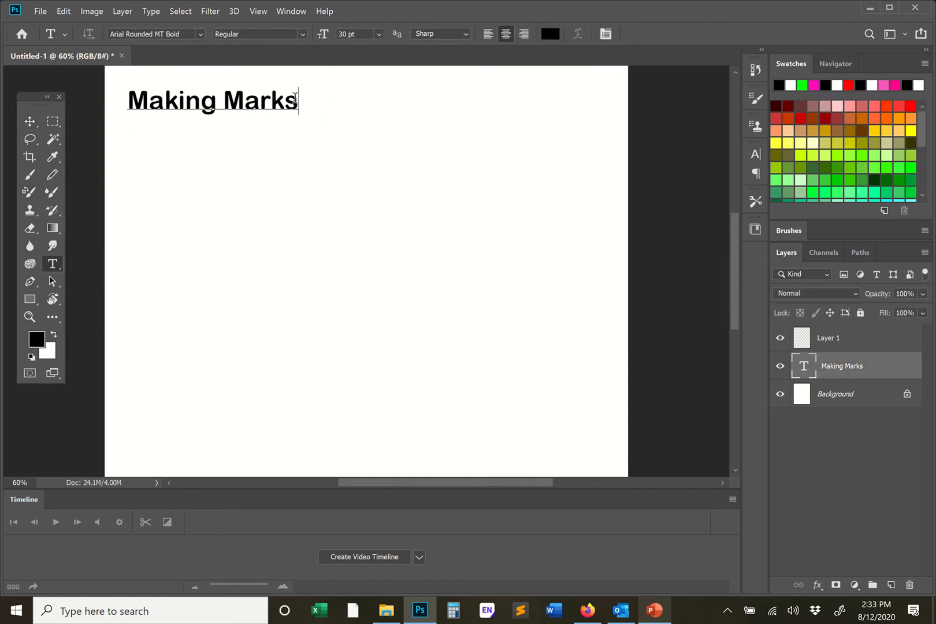
key("Return")
type("b")
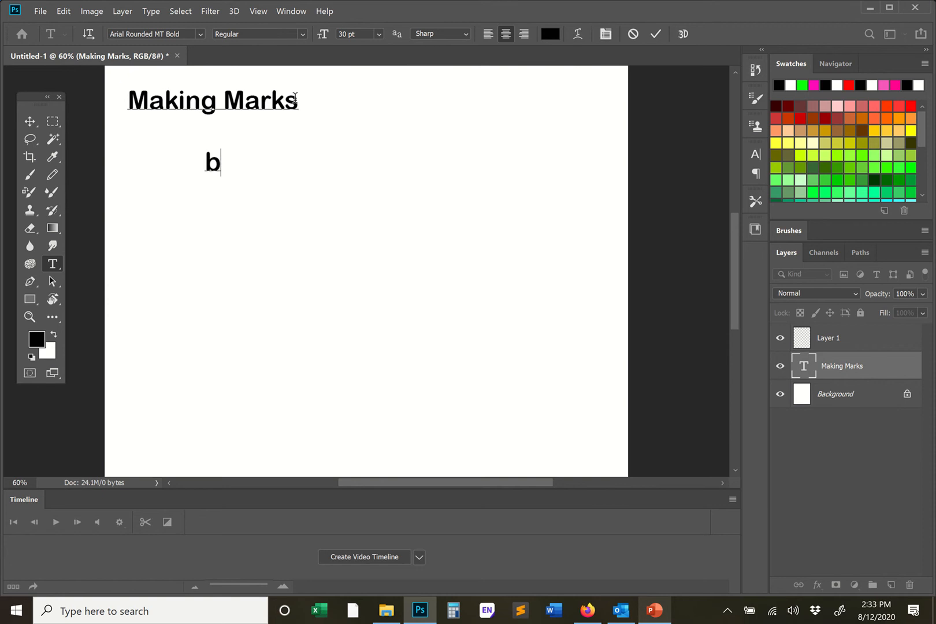
type(" - bri")
key("BackSpace")
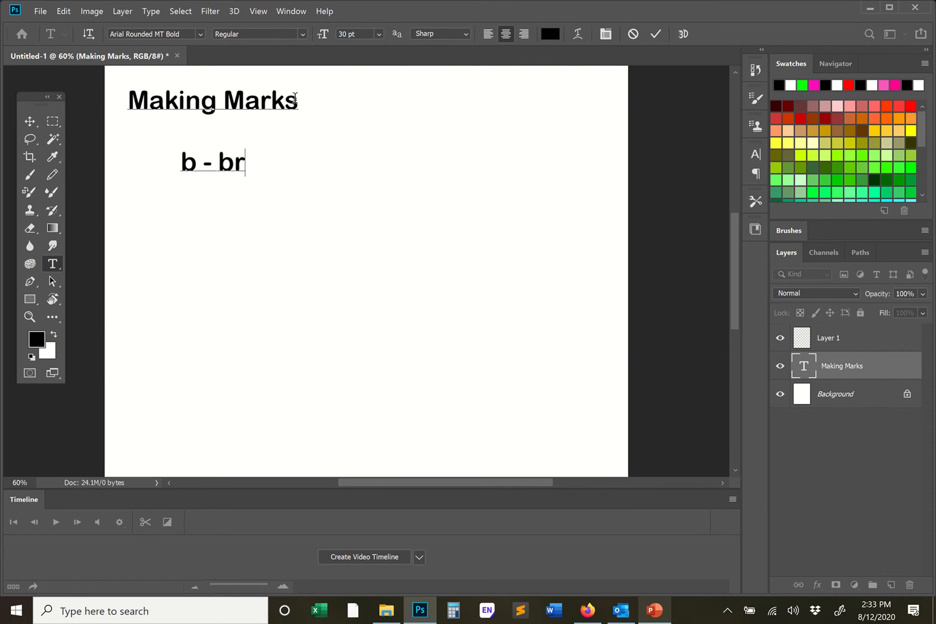
type("ush")
key("Return")
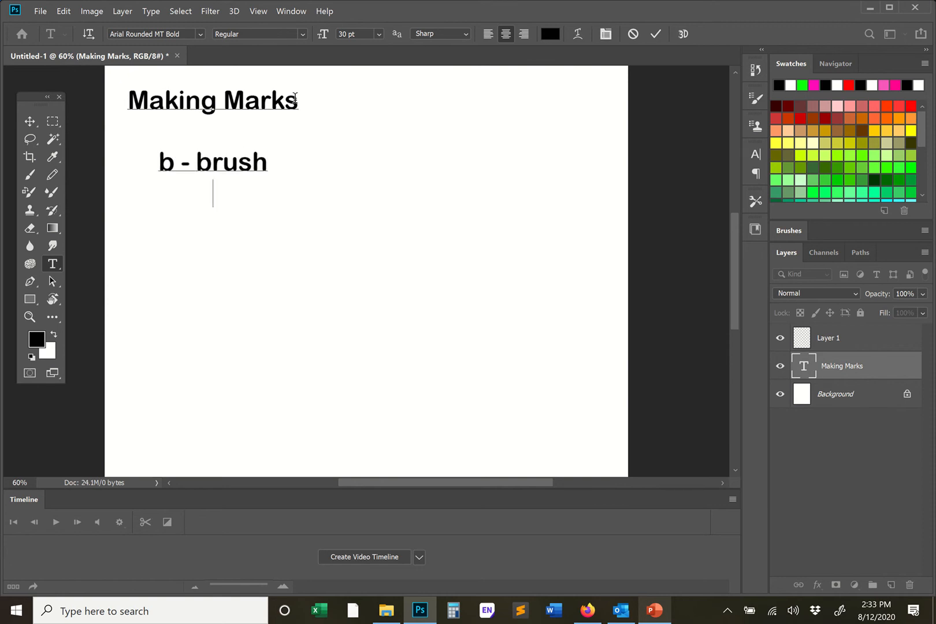
- Add the lines "v - move" and "e - eraser" below the brush line and commit the text
type("v - move")
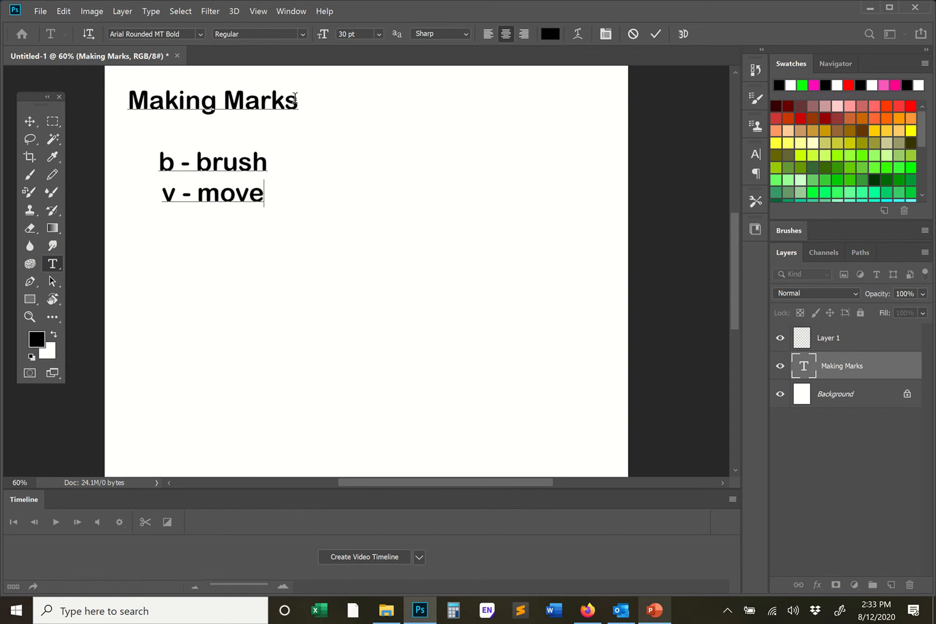
key("Return")
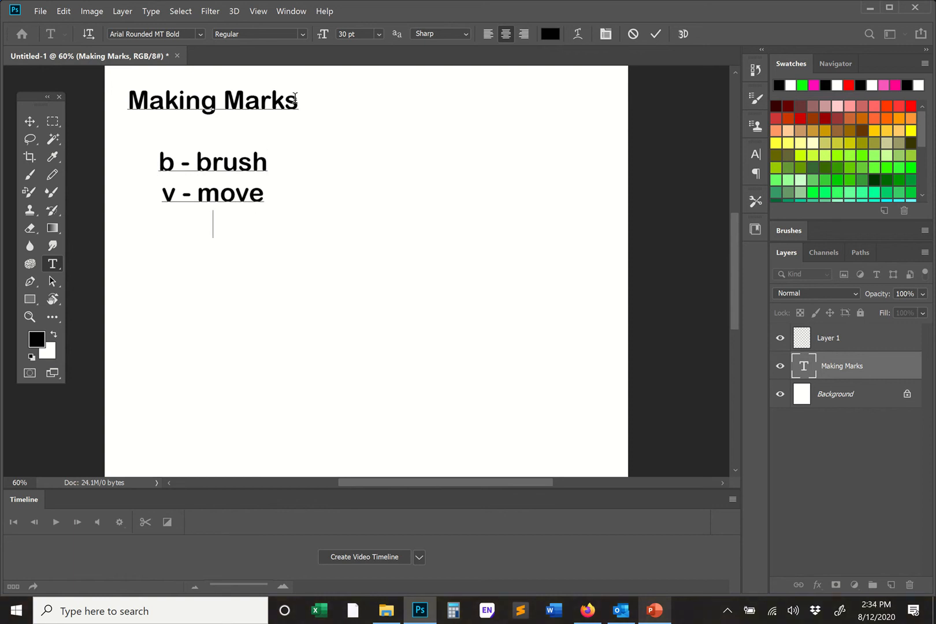
type("e - eraser")
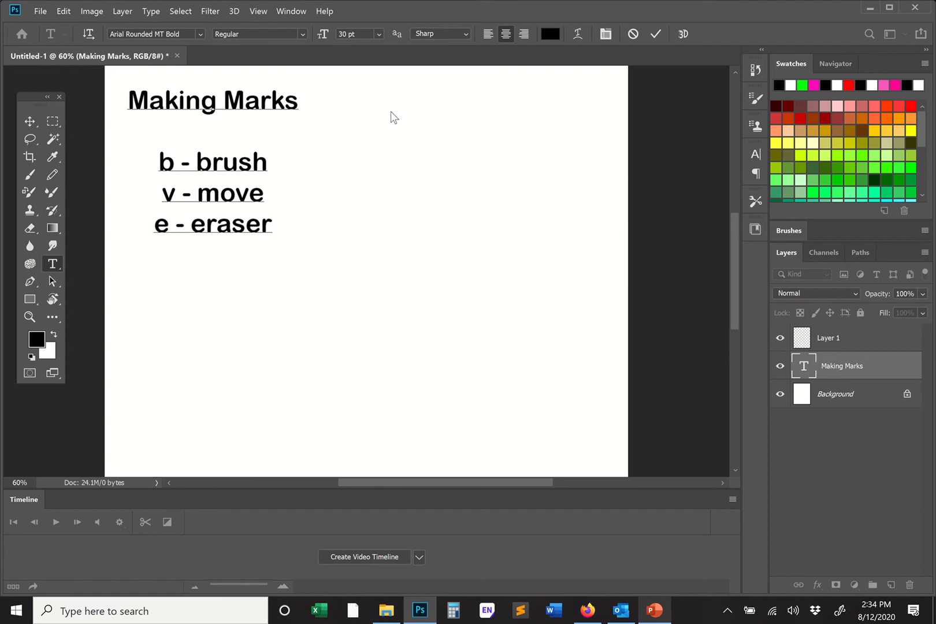
type("b")
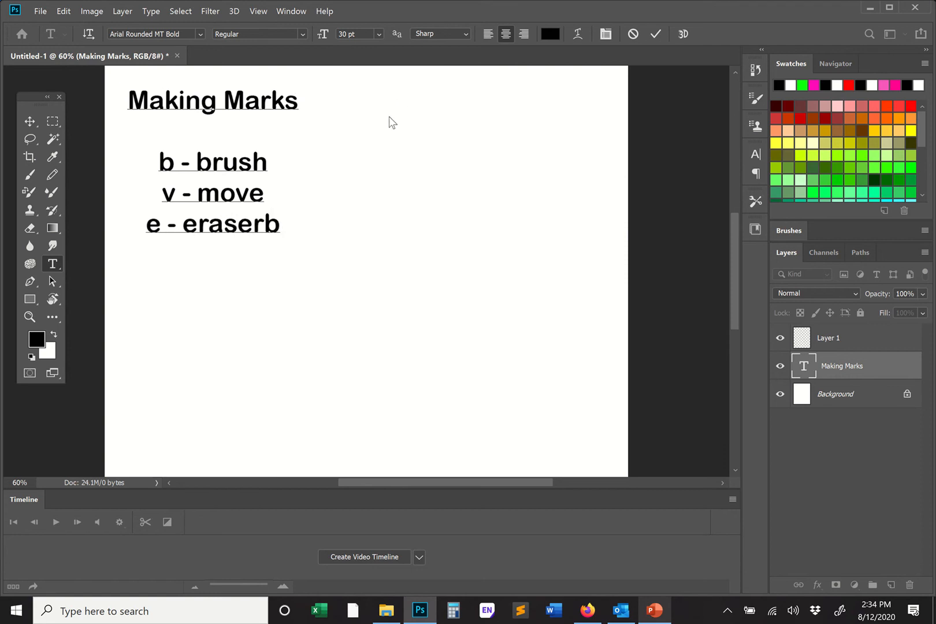
key("BackSpace")
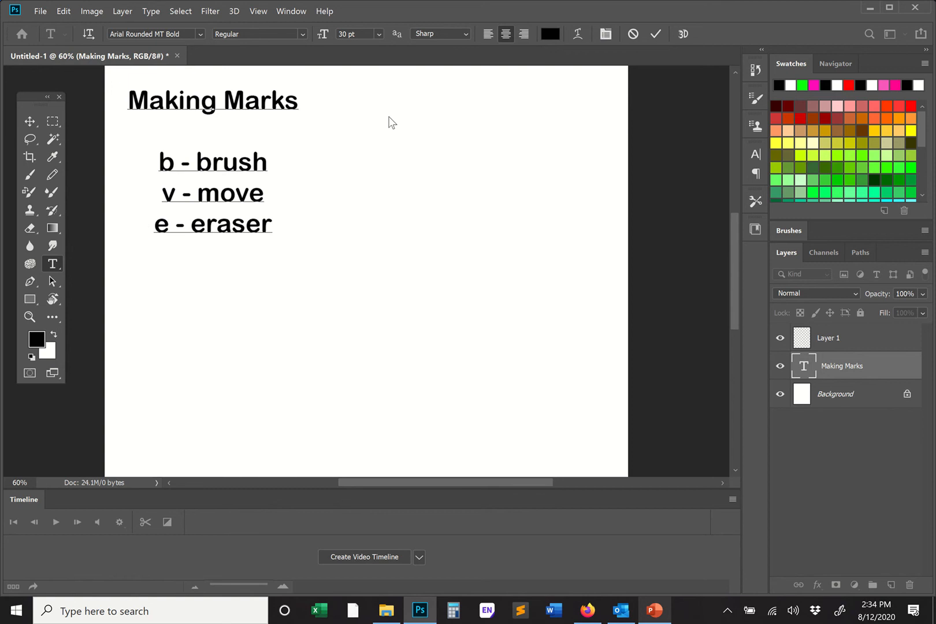
left_click(29, 121)
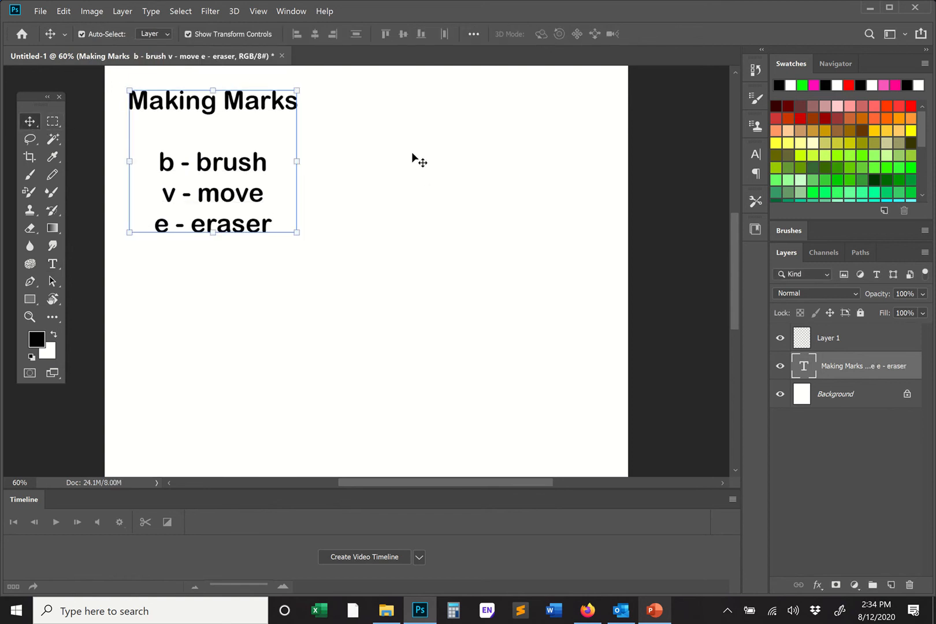
- Cycle through the Brush, Eraser and Move tools to try out the listed shortcuts
key("b")
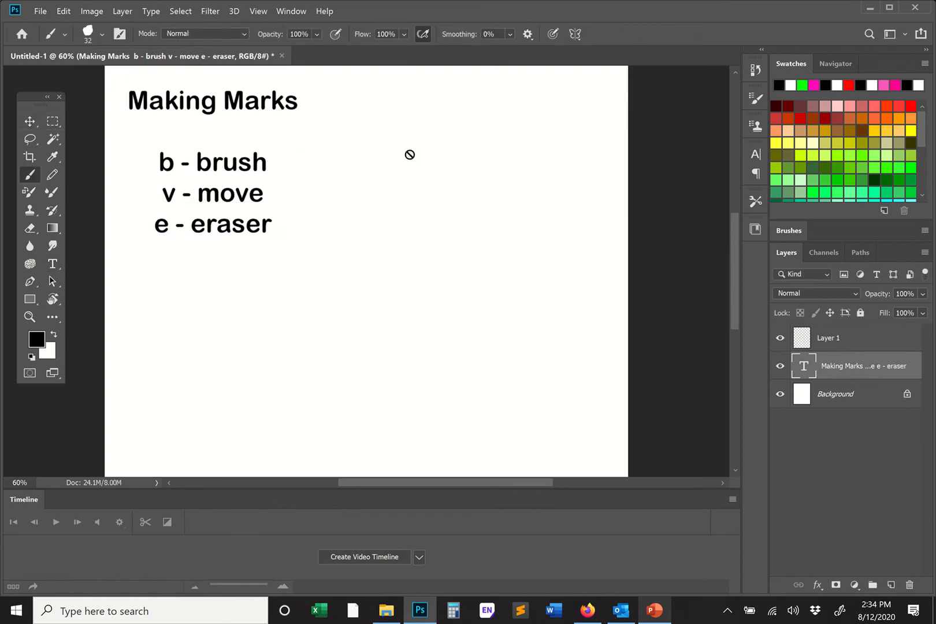
key("e")
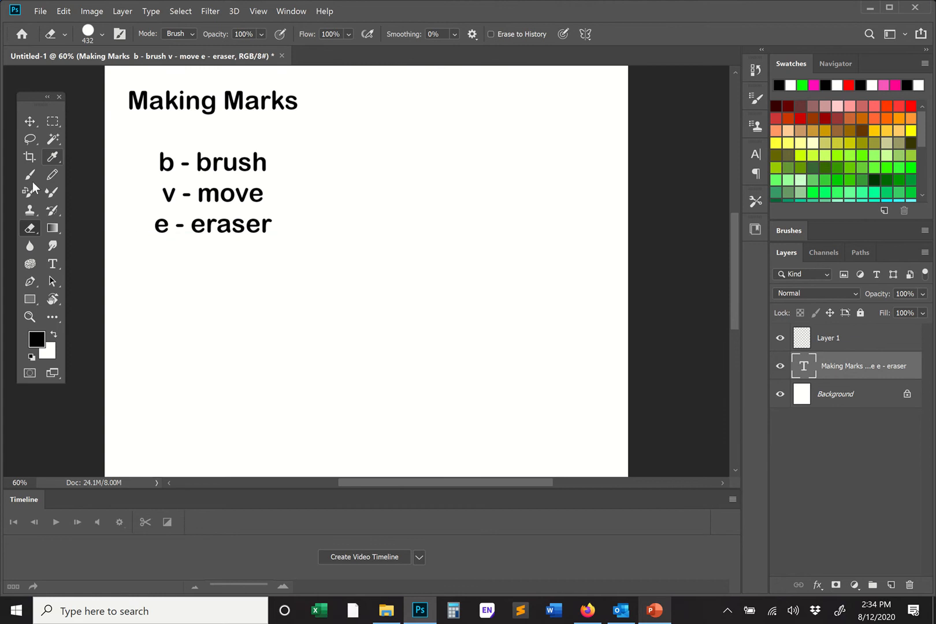
key("b")
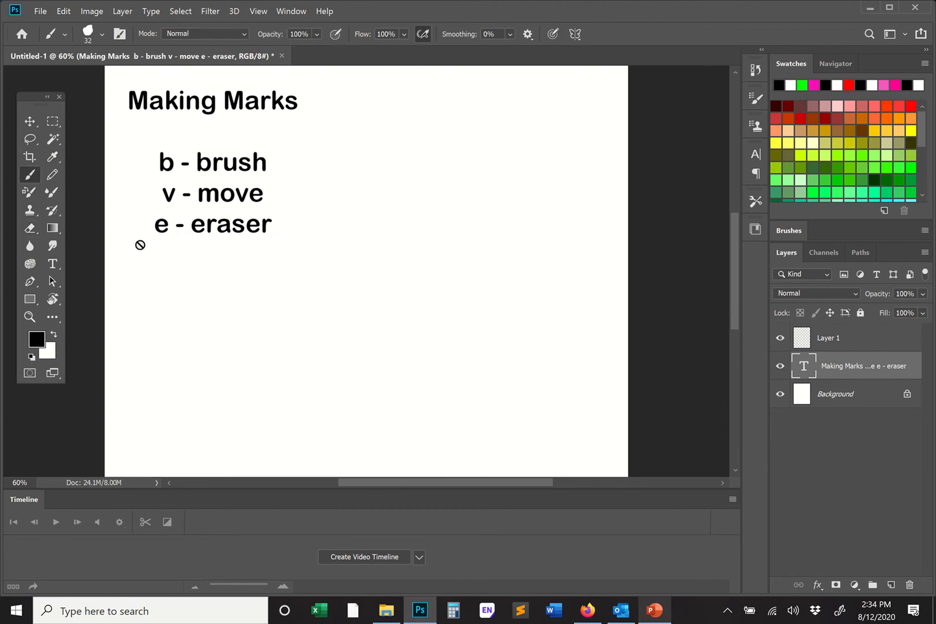
key("e")
key("v")
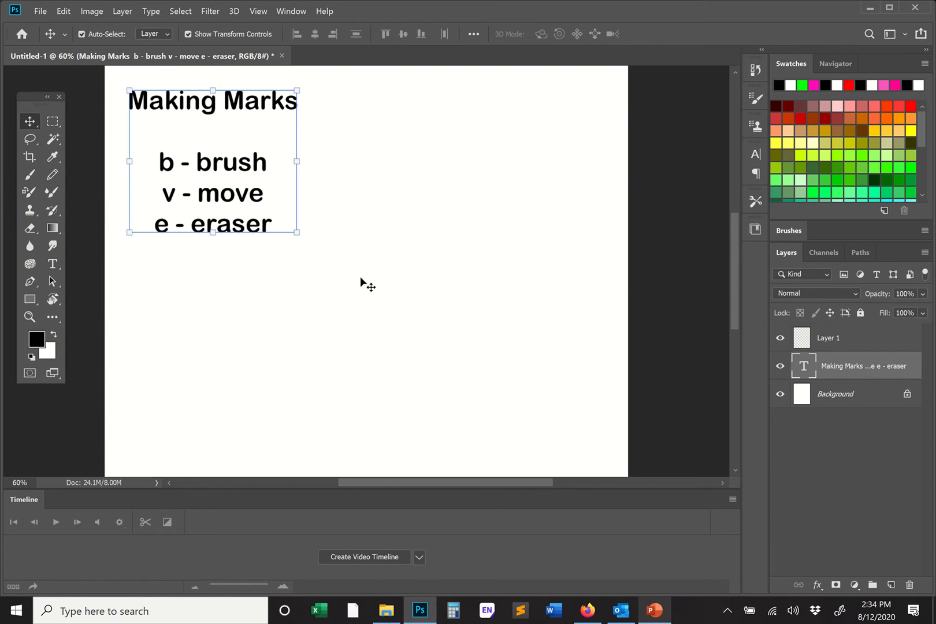
- Activate the Brush tool and make Layer 1 the layer for painting
key("b")
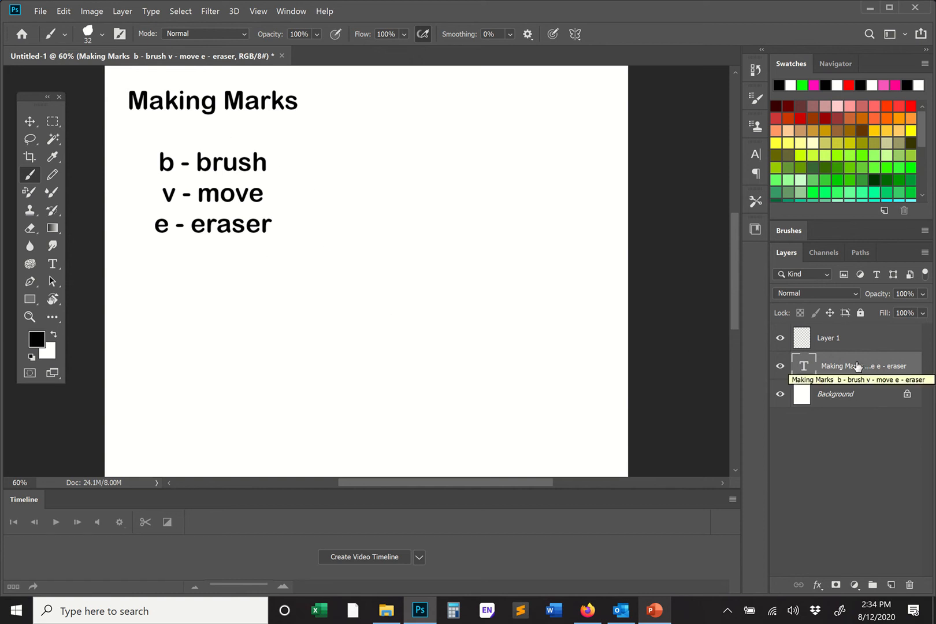
left_click(823, 339)
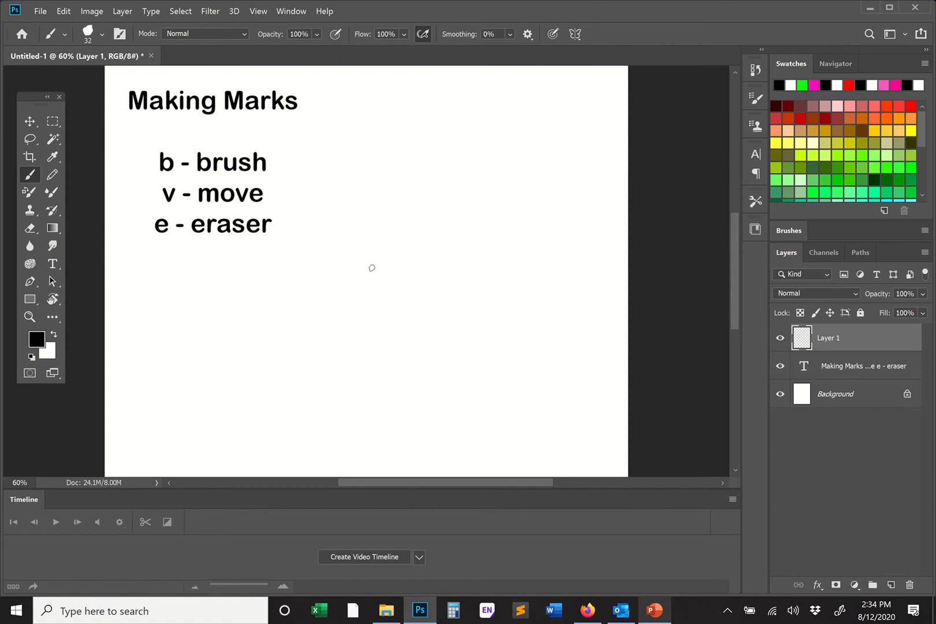
mouse_move(412, 1)
left_click(382, 52)
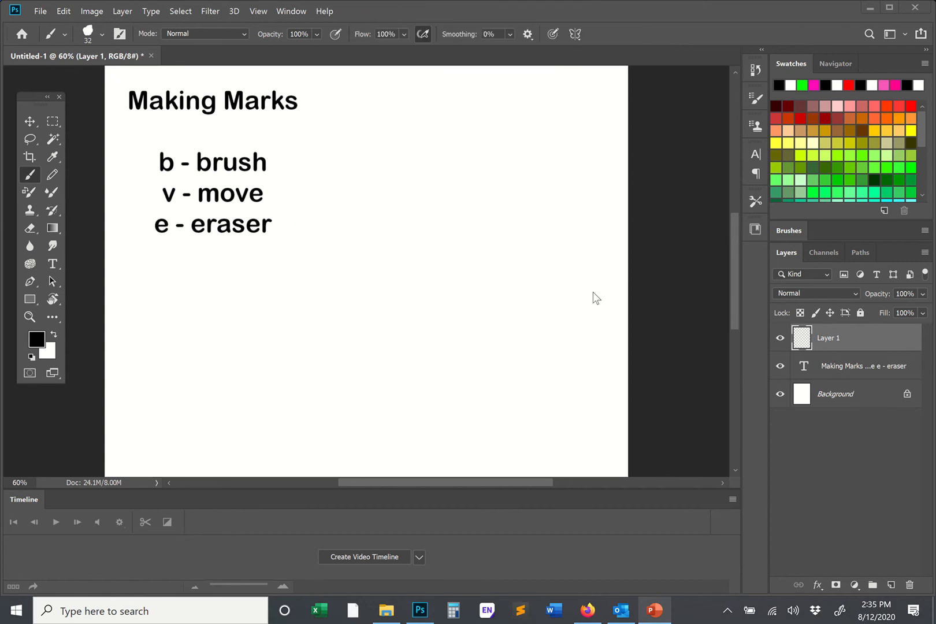
left_click(836, 335)
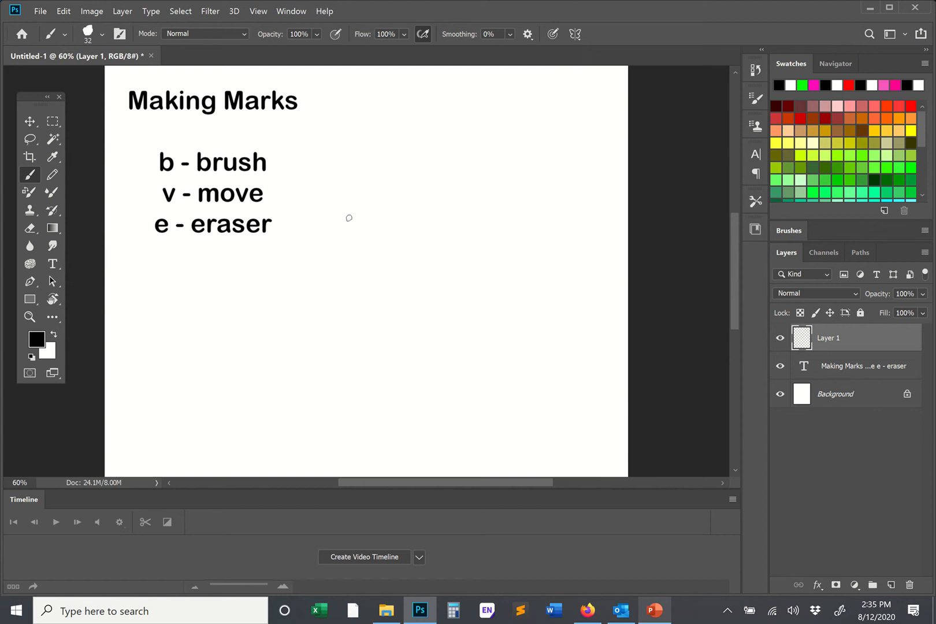
- Enlarge the brush to 199 px, paint a test stroke on the blank canvas and undo it
right_click(349, 218)
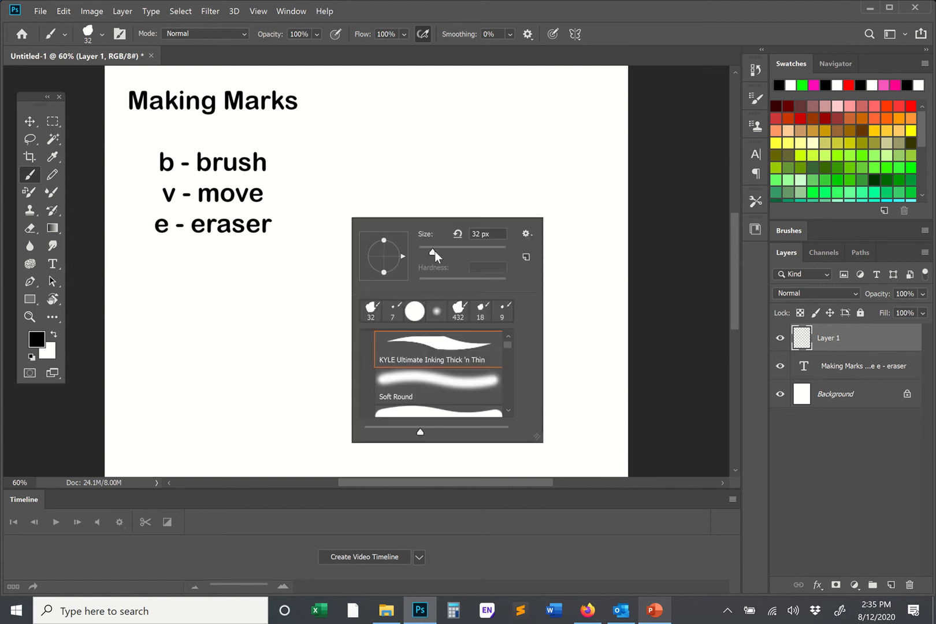
left_click_drag(433, 253, 484, 251)
key("Return")
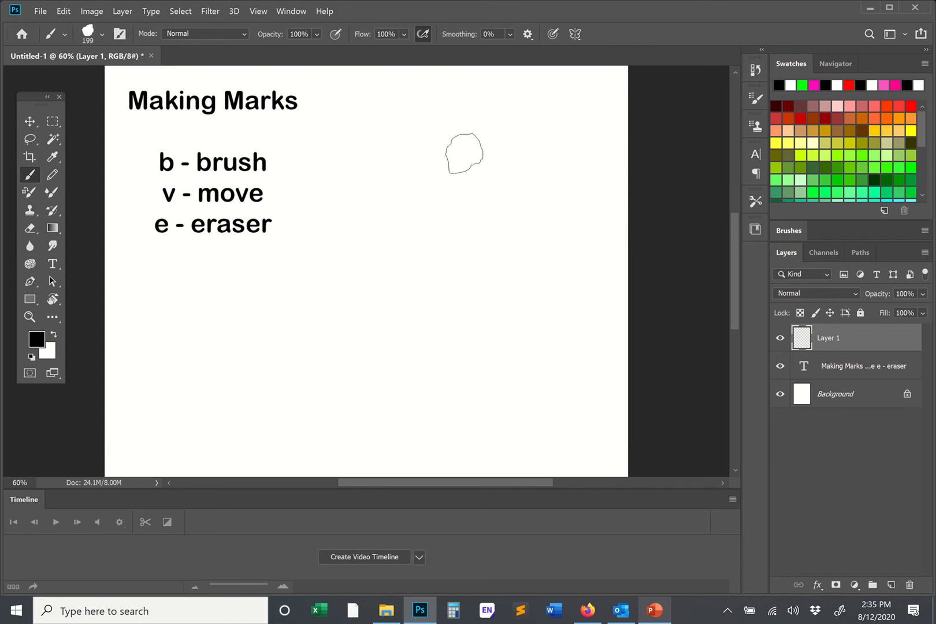
left_click_drag(464, 153, 421, 239)
key("ctrl+z")
- Reduce the brush size to 12 px, paint a short vertical test stroke and undo it
right_click(451, 220)
left_click(522, 249)
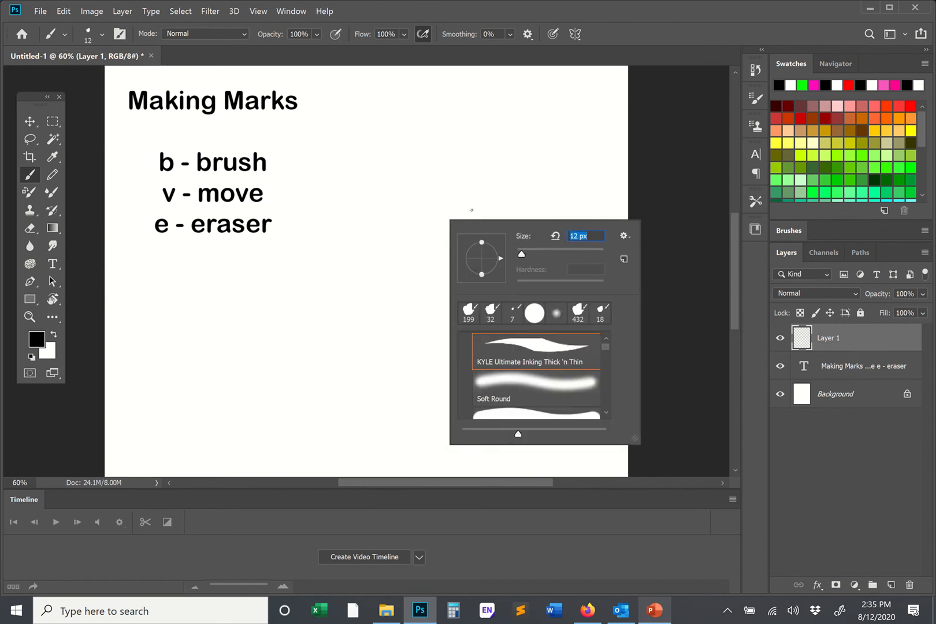
mouse_move(441, 5)
left_click(386, 33)
left_click(386, 34)
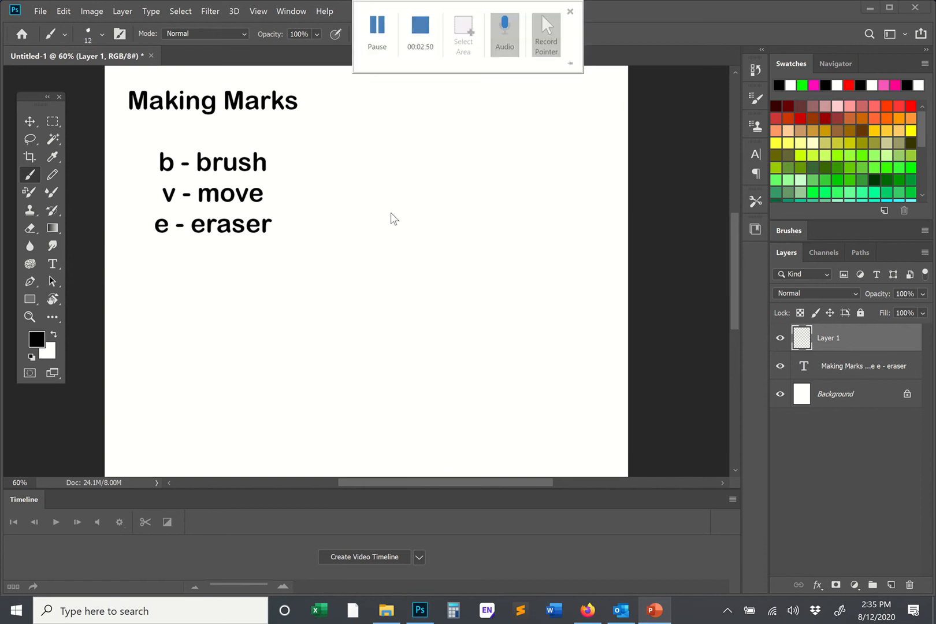
mouse_move(391, 192)
left_mouse_down()
mouse_move(379, 238)
mouse_move(392, 248)
left_mouse_up()
key("ctrl+z")
key("ctrl+z")
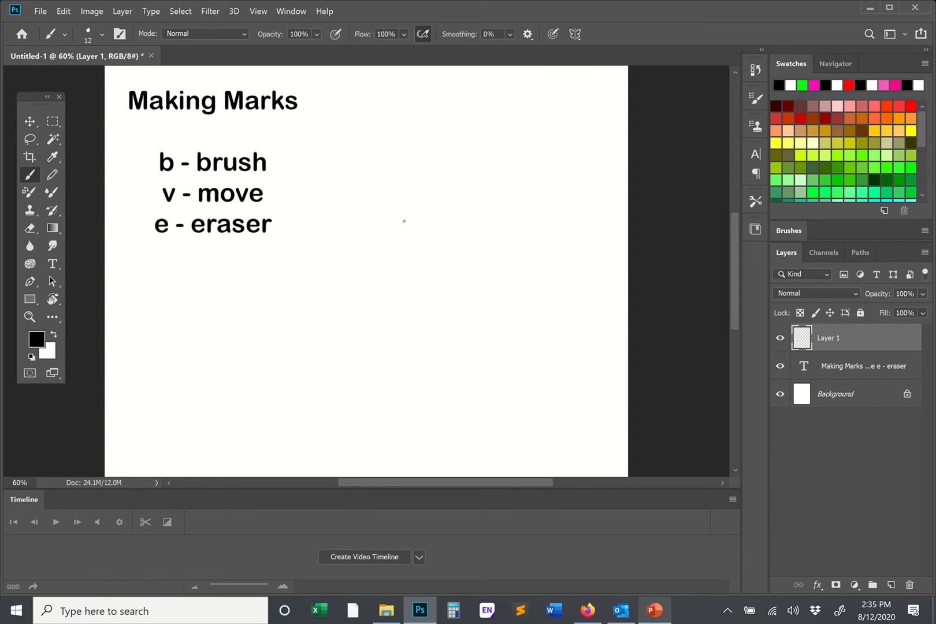
- Set the brush size to 29 px
right_click(404, 221)
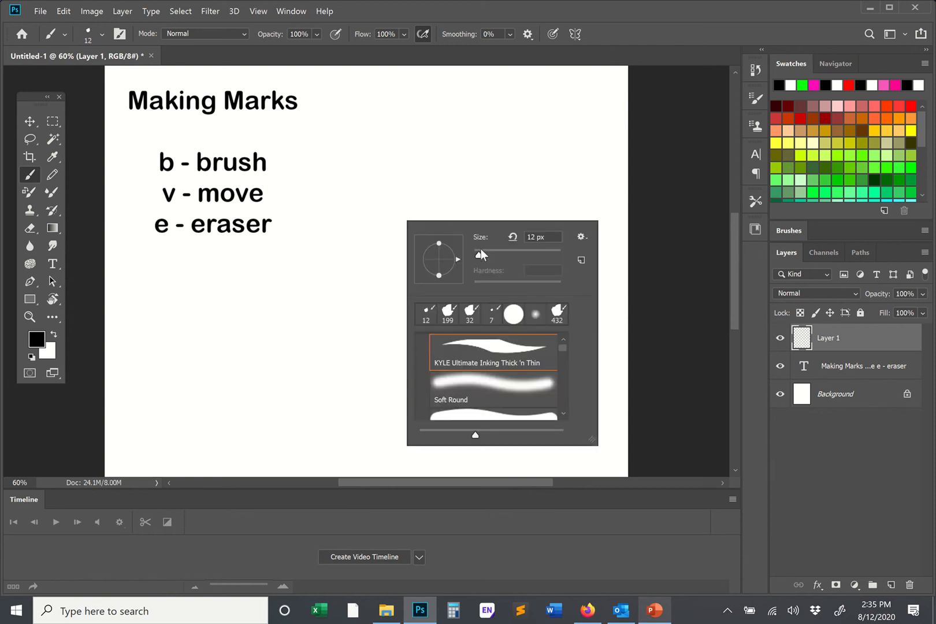
left_click_drag(478, 256, 485, 252)
mouse_move(407, 3)
left_click(384, 37)
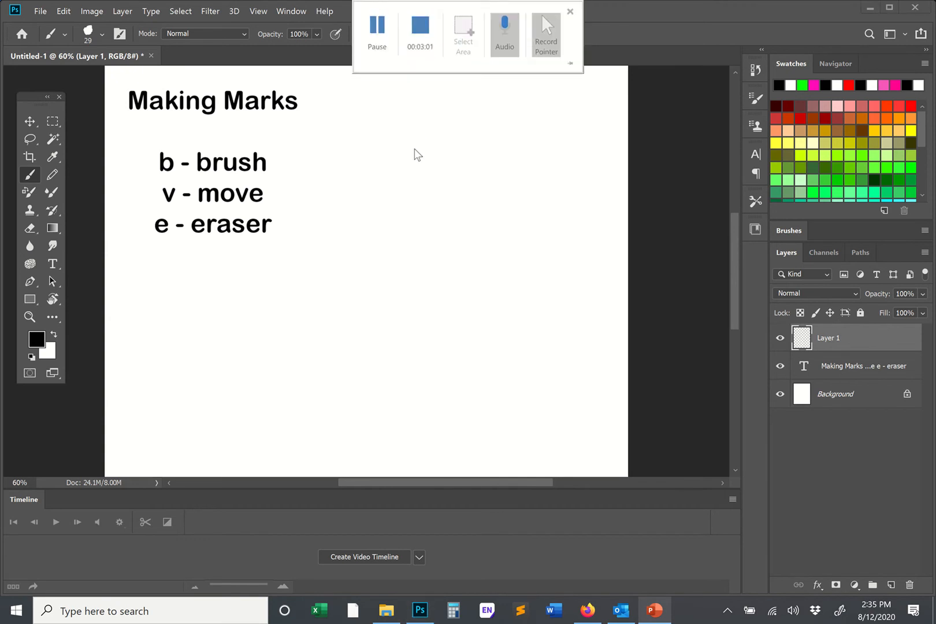
- Set the brush size to 105 px, try a single dab on the canvas and undo it
right_click(403, 184)
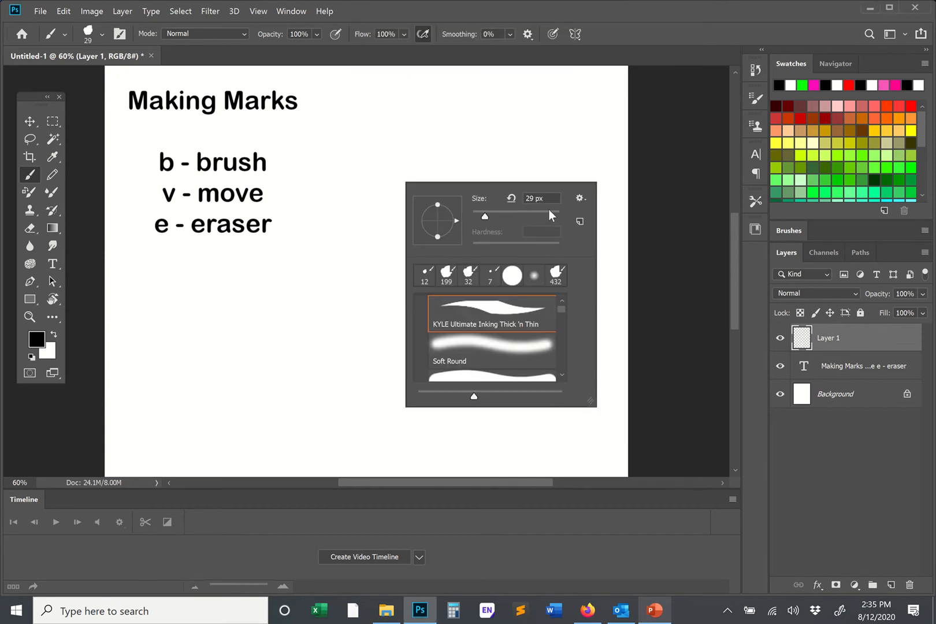
left_click(549, 212)
left_click(517, 212)
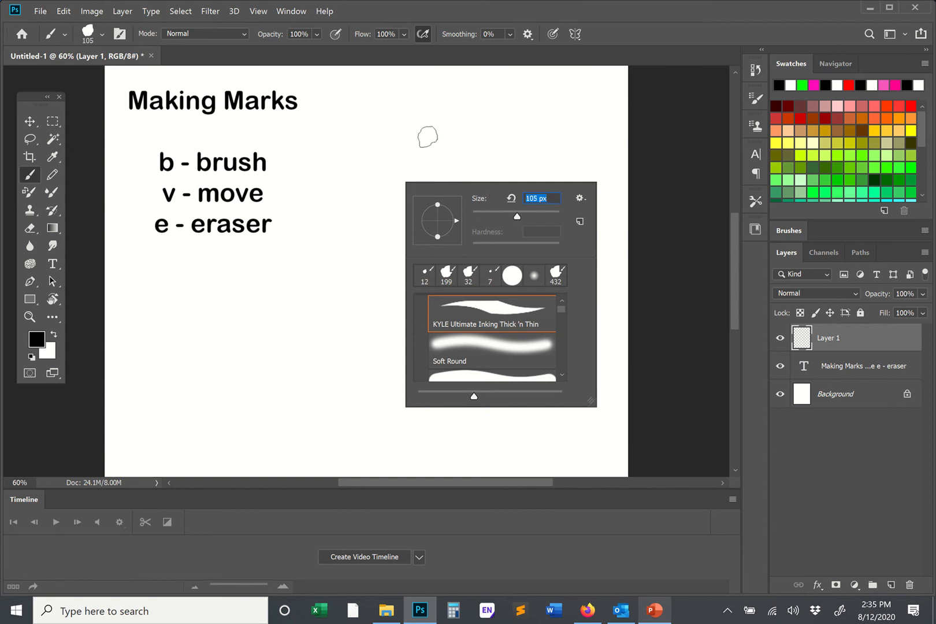
left_click(428, 137)
key("ctrl+z")
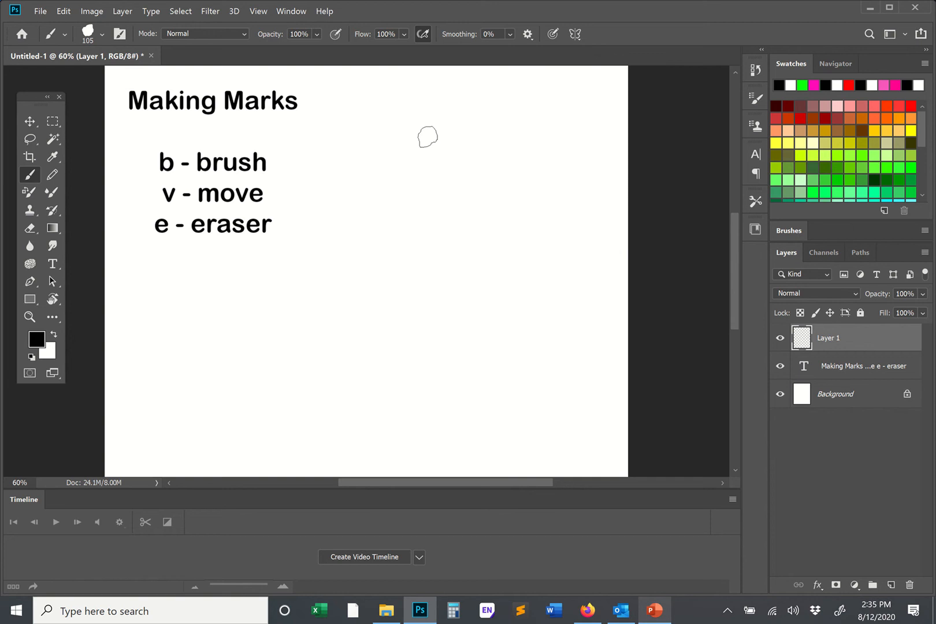
- Paint a series of vertical strokes of varying length and thickness on Layer 1, beside the shortcut list, starting with three curved ones
left_click_drag(345, 181, 342, 260)
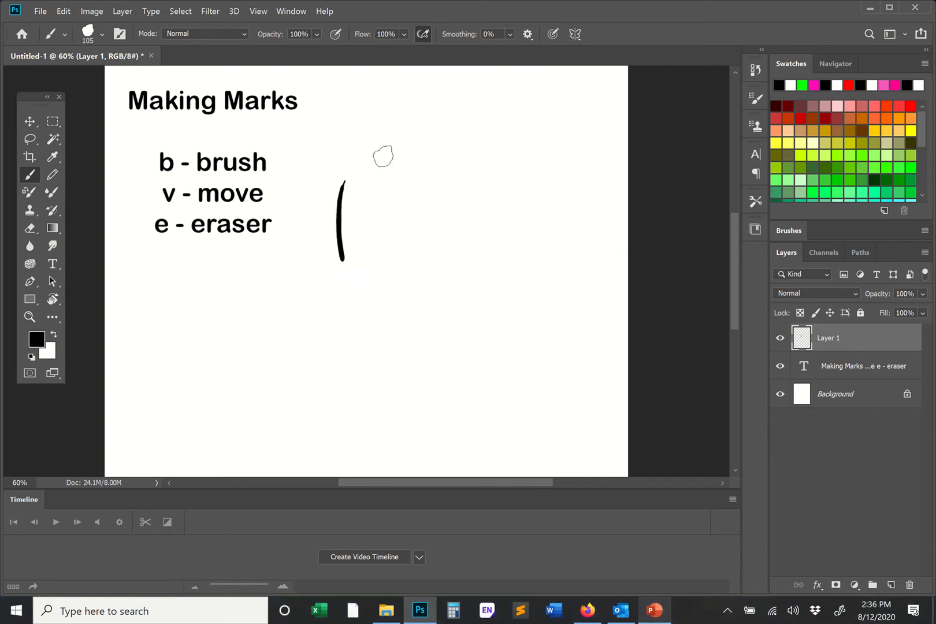
left_click_drag(381, 152, 374, 284)
mouse_move(423, 138)
left_mouse_down()
mouse_move(408, 286)
mouse_move(439, 374)
left_mouse_up()
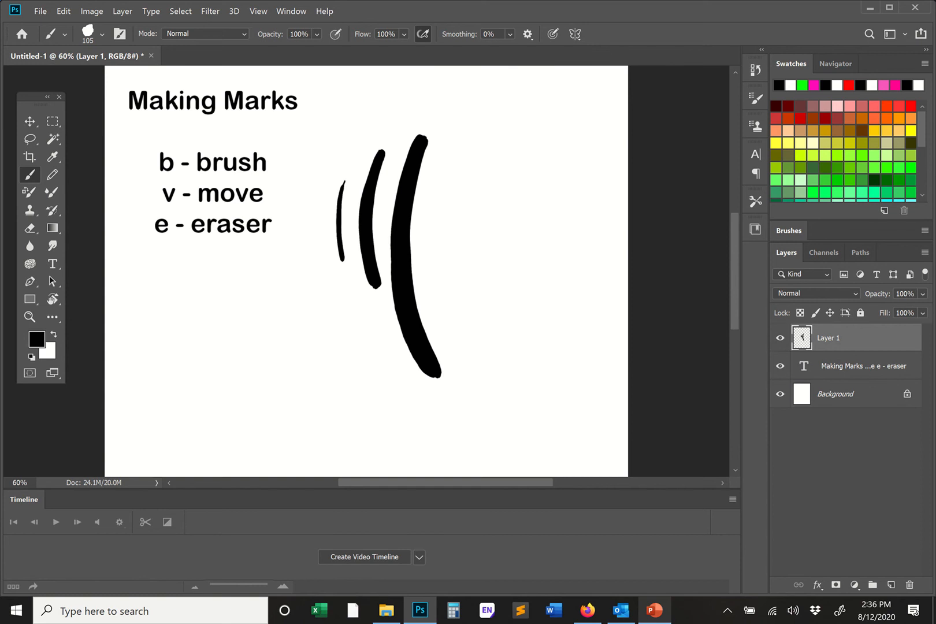
left_click_drag(450, 161, 446, 169)
left_click_drag(444, 199, 449, 219)
left_click_drag(485, 173, 490, 282)
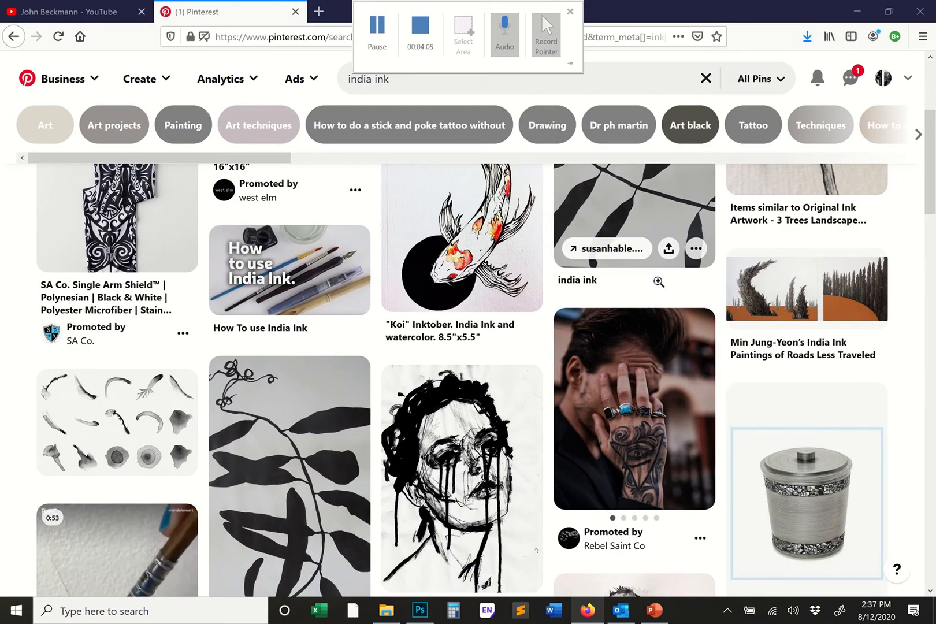
- Examine the India Ink Washes pin and the three-trees ink landscape pin among the Pinterest search results for india ink
scroll(655, 268, "up", 2)
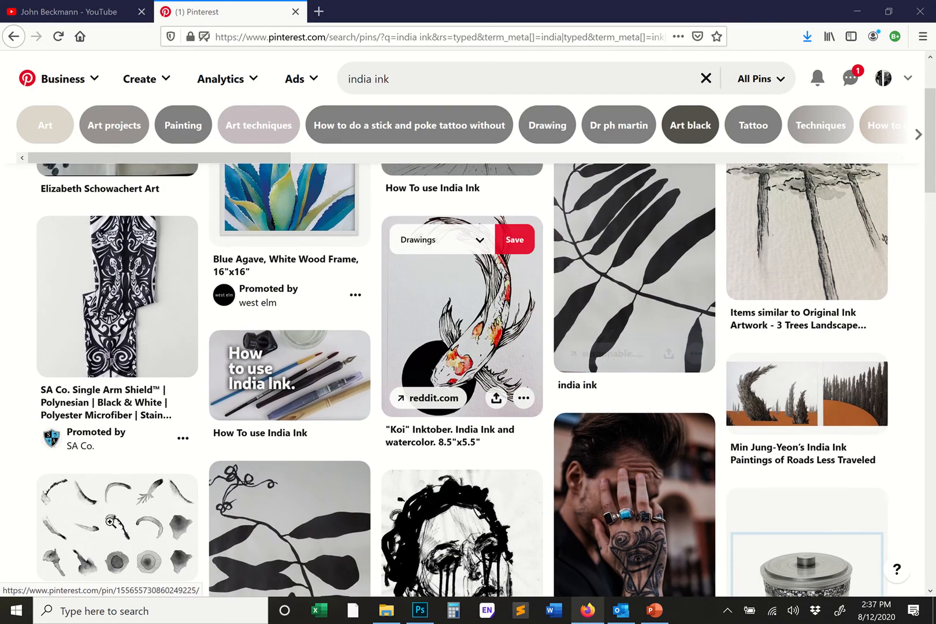
left_click(154, 542)
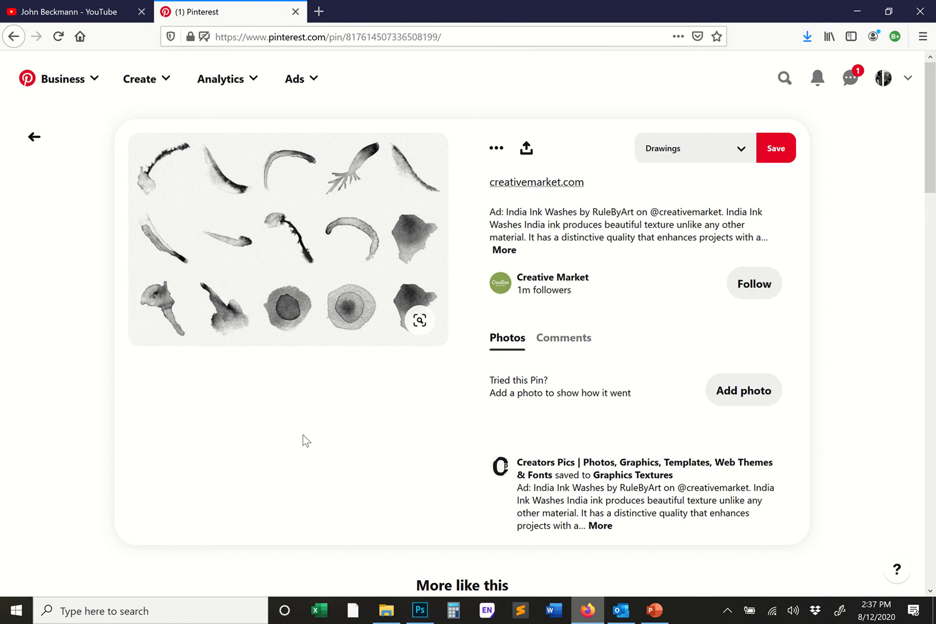
left_click(13, 37)
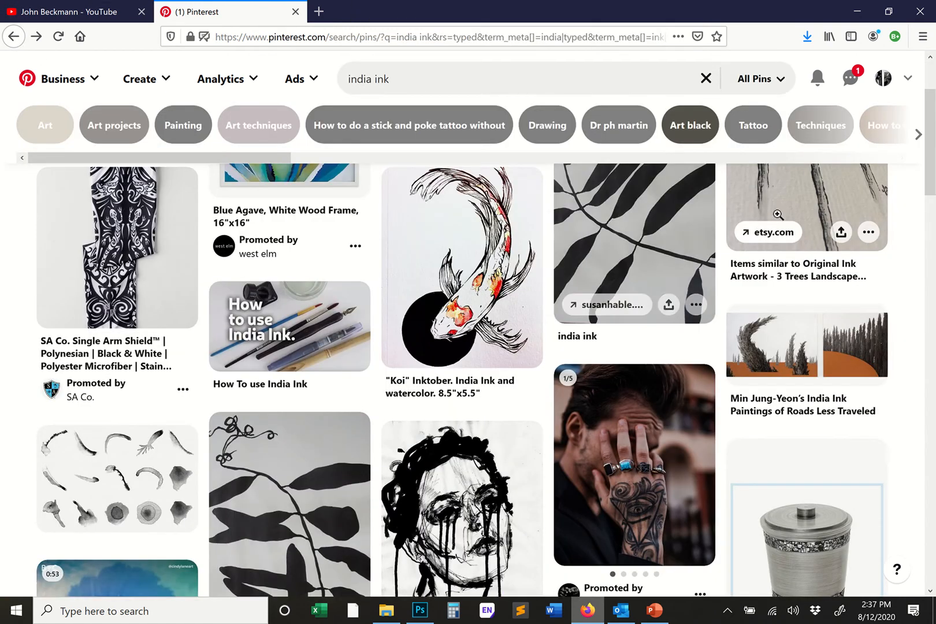
left_click(755, 257)
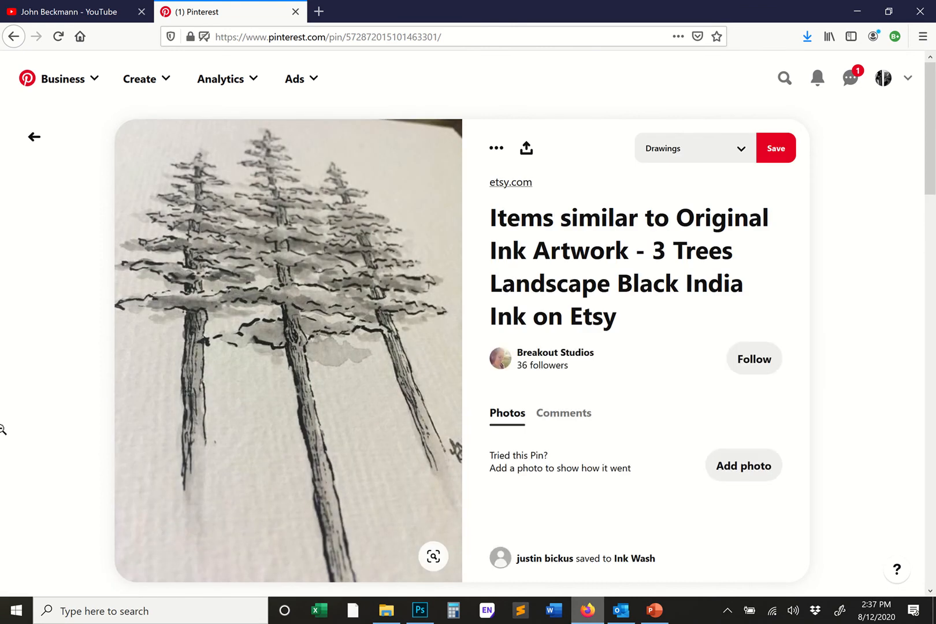
mouse_move(362, 6)
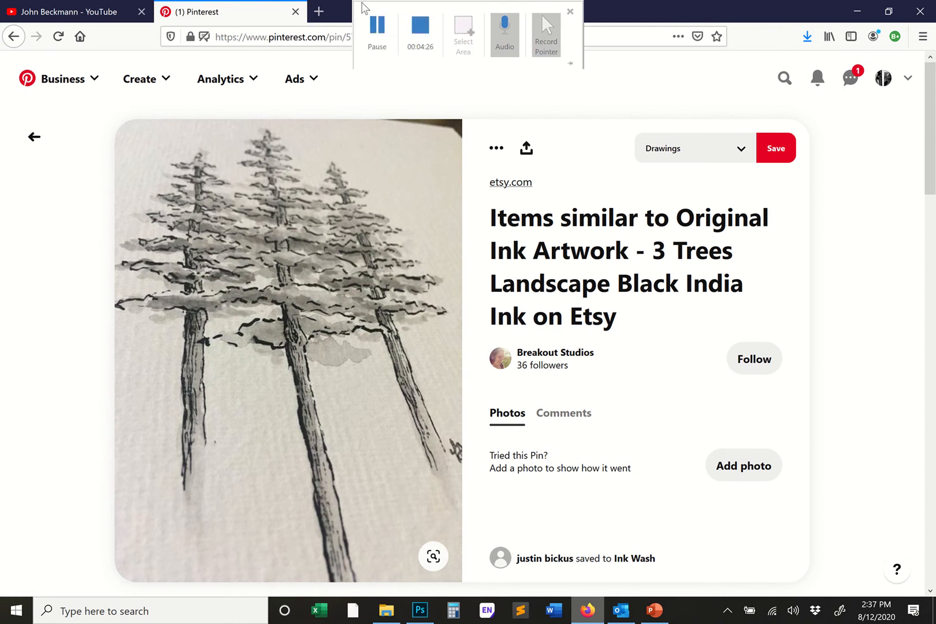
left_click(377, 33)
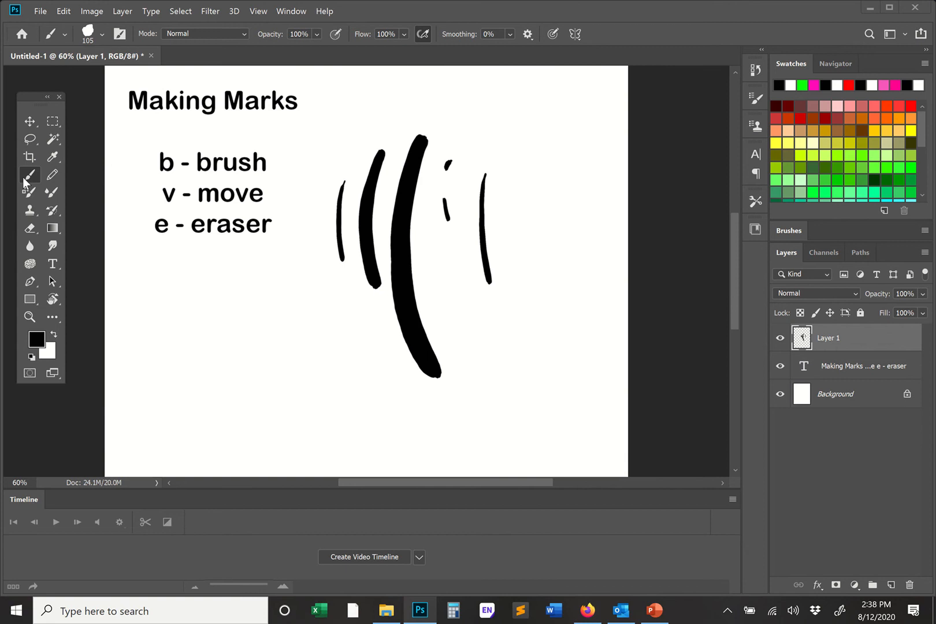
- Lower the brush opacity to 22% and paint curved translucent gray strokes around the lower part of the black marks
left_click(317, 34)
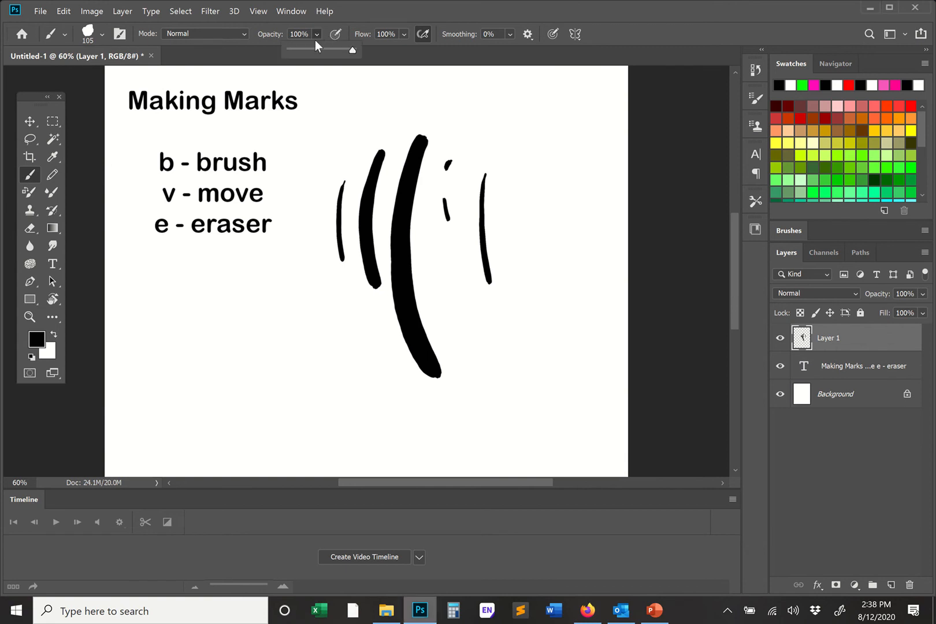
left_click(304, 50)
left_click(375, 222)
left_click_drag(382, 213, 351, 334)
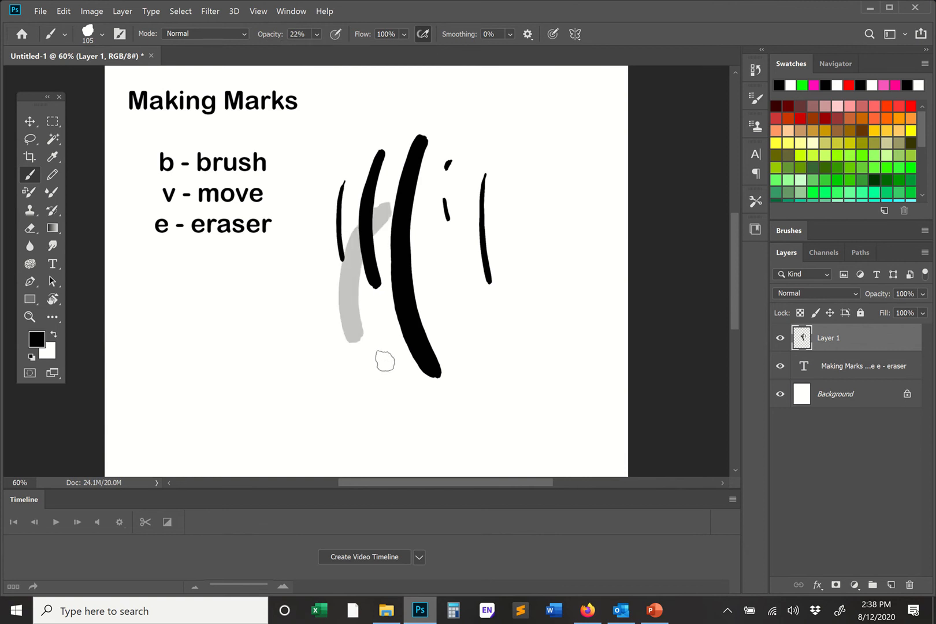
mouse_move(384, 298)
left_mouse_down()
mouse_move(416, 387)
mouse_move(410, 405)
left_mouse_up()
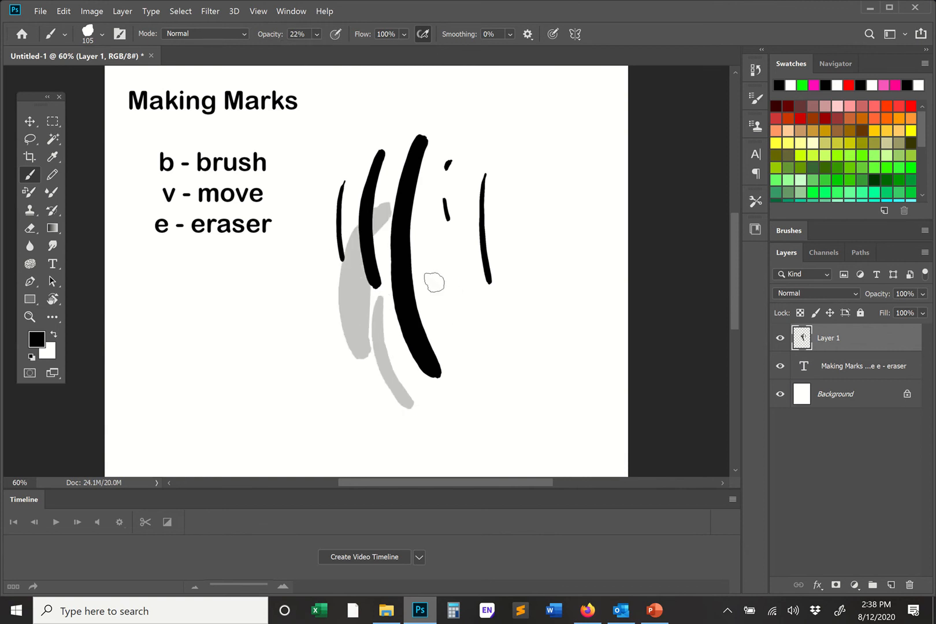
mouse_move(442, 271)
left_mouse_down()
mouse_move(416, 355)
mouse_move(463, 431)
left_mouse_up()
mouse_move(463, 294)
left_mouse_down()
mouse_move(468, 403)
mouse_move(493, 421)
left_mouse_up()
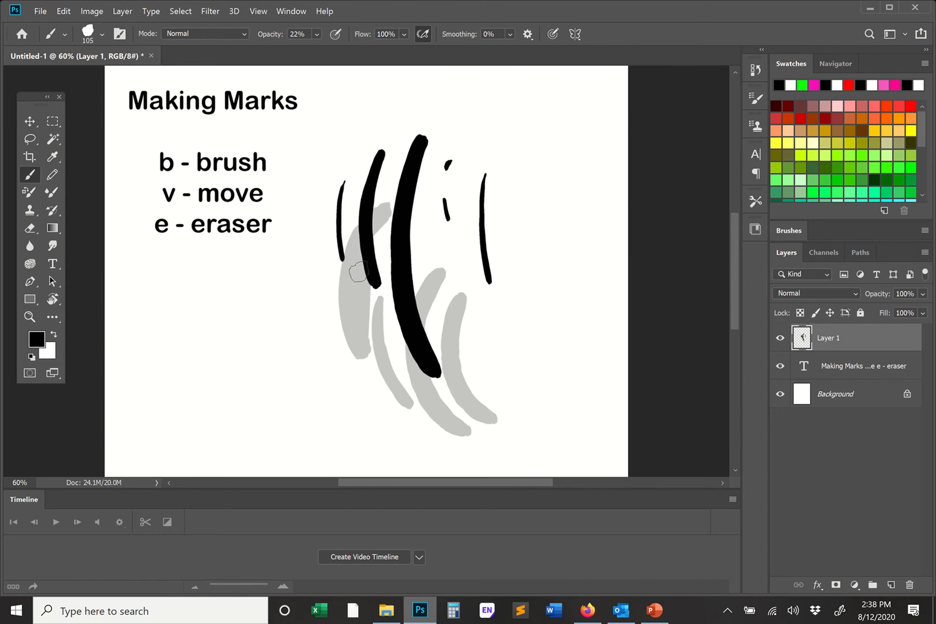
- Layer further 22% opacity strokes over each gray mark to build up darker overlapping tones
left_click_drag(366, 245, 361, 341)
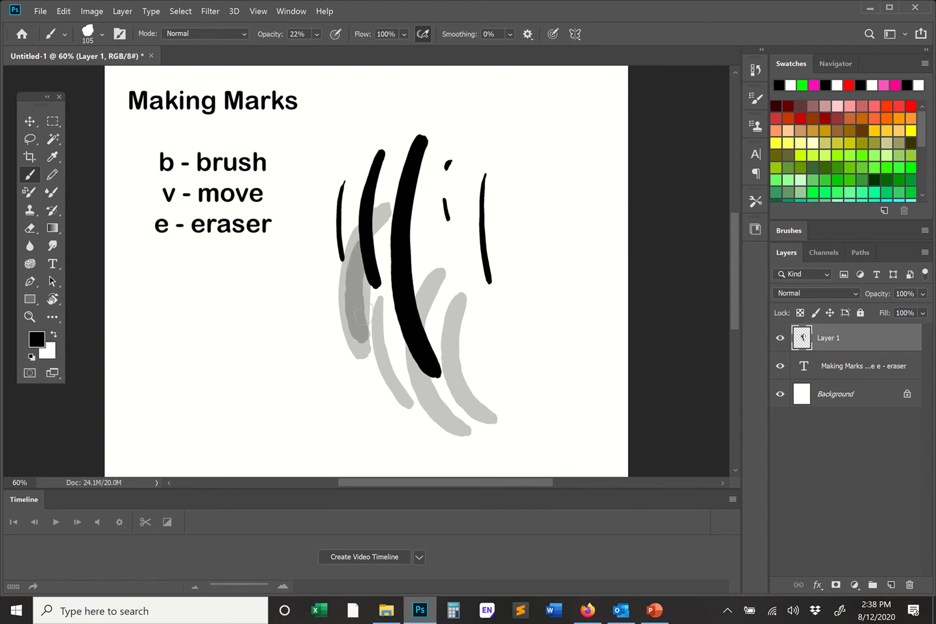
left_click_drag(368, 247, 363, 354)
mouse_move(382, 292)
left_mouse_down()
mouse_move(378, 311)
mouse_move(401, 386)
left_mouse_up()
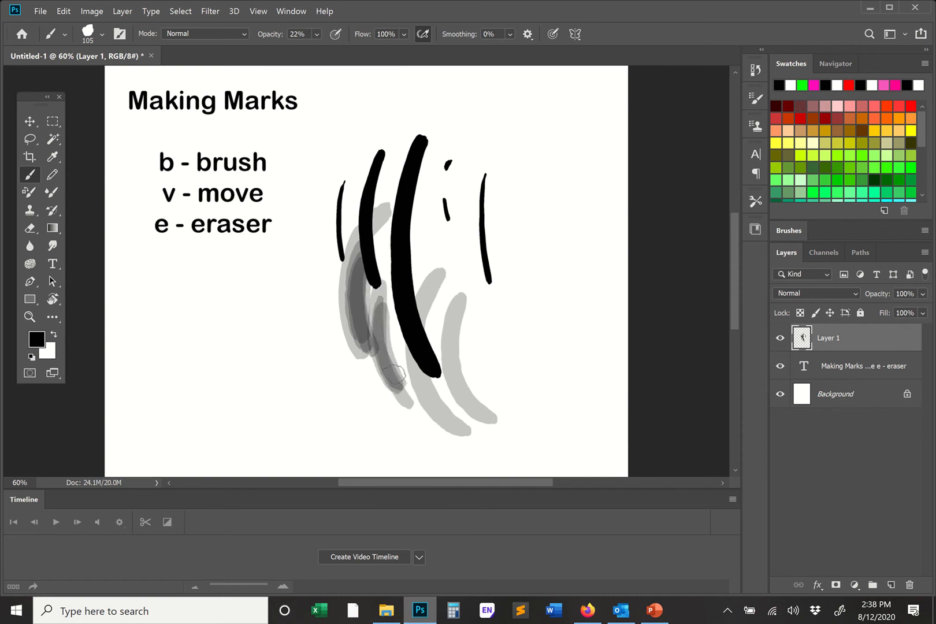
left_click_drag(384, 297, 412, 398)
left_click_drag(443, 272, 425, 347)
left_click_drag(443, 410, 446, 412)
mouse_move(442, 279)
left_mouse_down()
mouse_move(441, 353)
mouse_move(458, 408)
mouse_move(449, 438)
mouse_move(429, 368)
mouse_move(461, 431)
left_mouse_up()
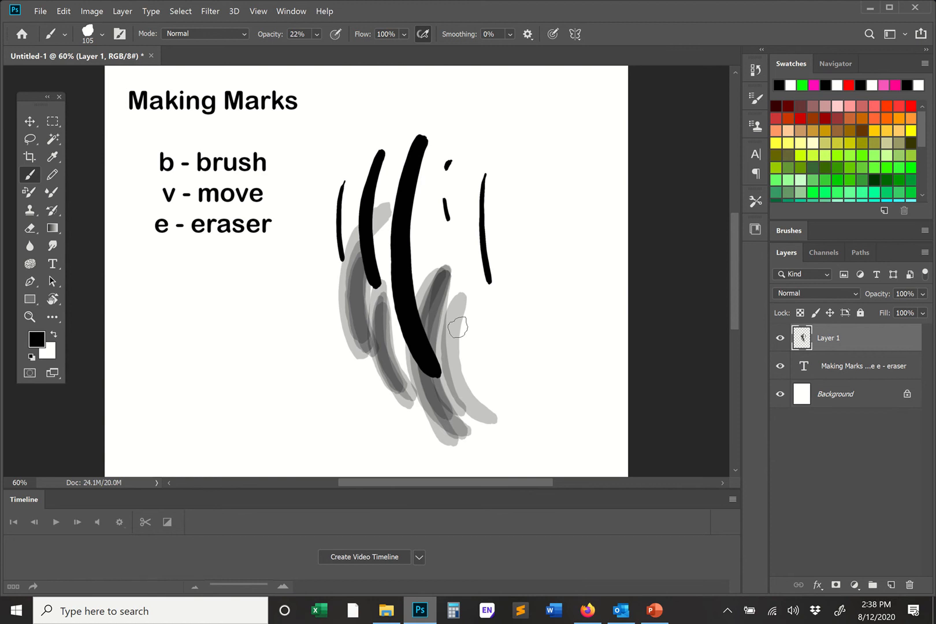
mouse_move(461, 296)
left_mouse_down()
mouse_move(477, 419)
mouse_move(462, 358)
mouse_move(476, 407)
mouse_move(485, 407)
left_mouse_up()
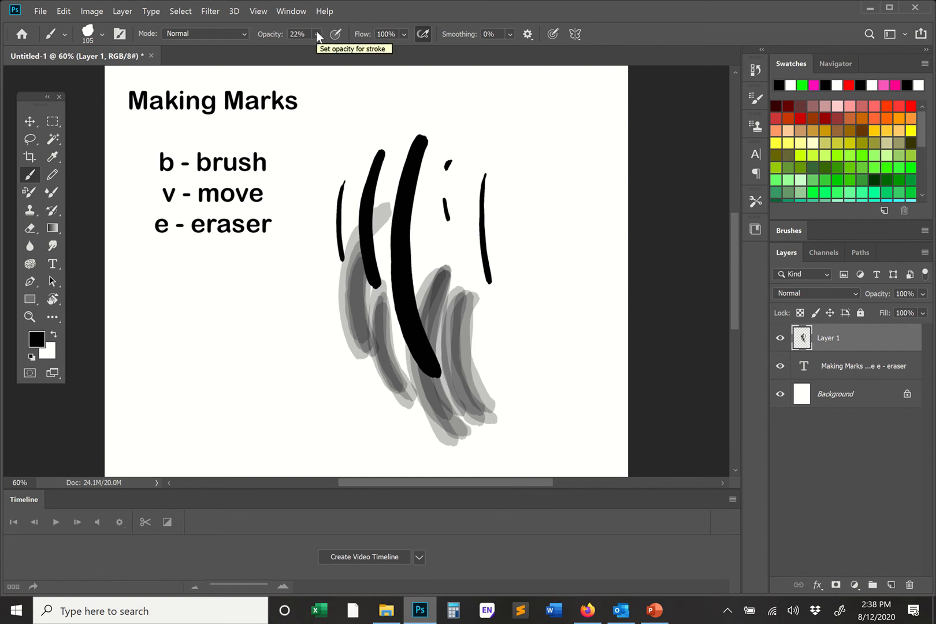
- Enlarge the brush preset list, choose the Soft Round brush and paint a single faint dab below the shortcut list
scroll(315, 31, "up", 3)
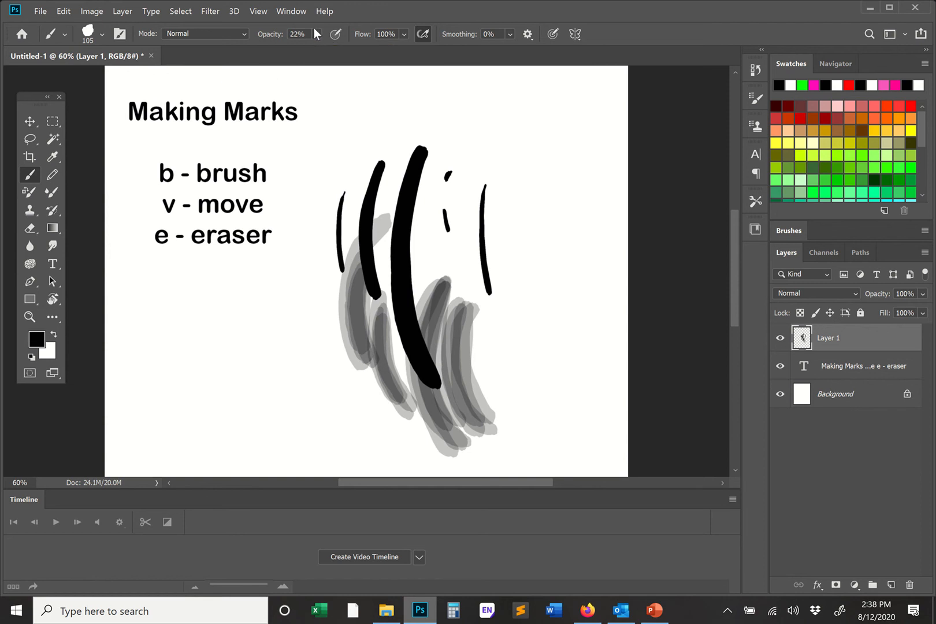
scroll(314, 58, "down", 3)
scroll(313, 75, "up", 2)
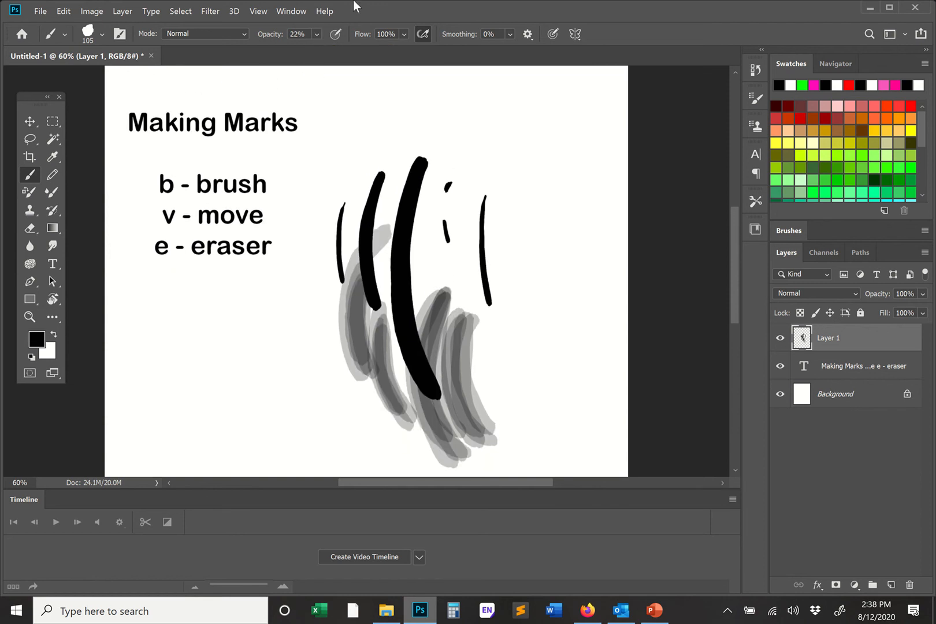
scroll(310, 195, "down", 4)
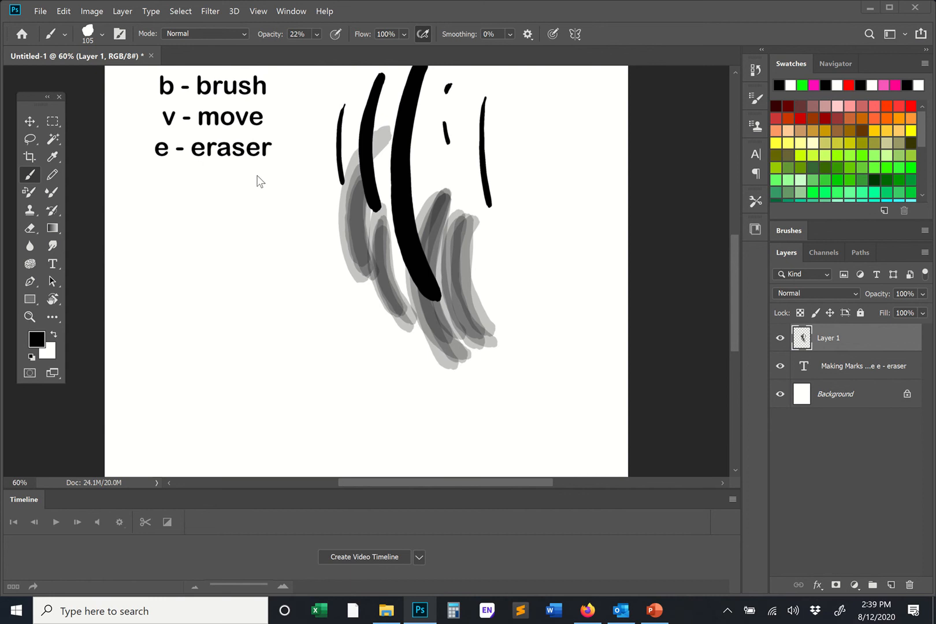
right_click(280, 191)
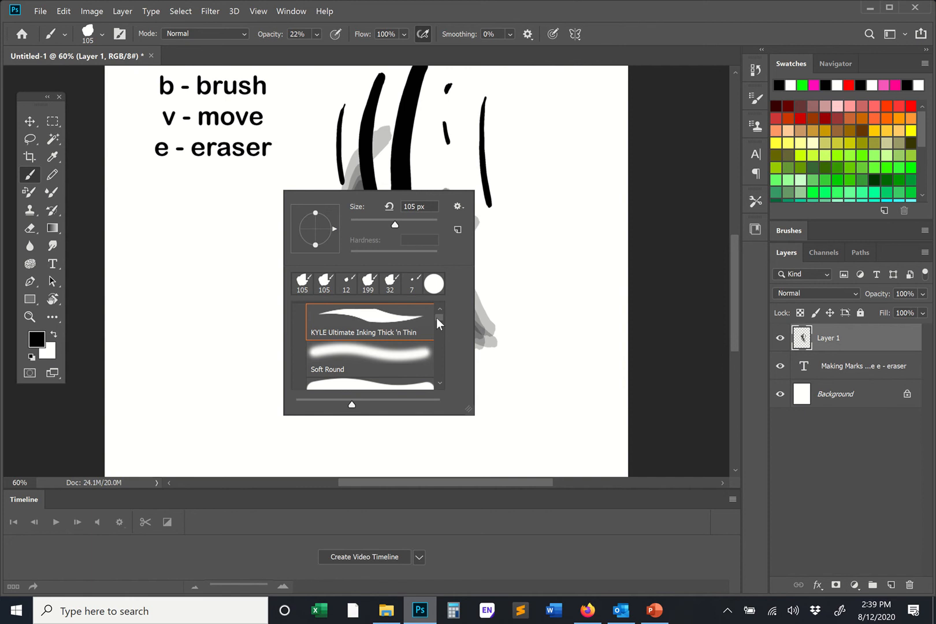
scroll(437, 324, "up", 1)
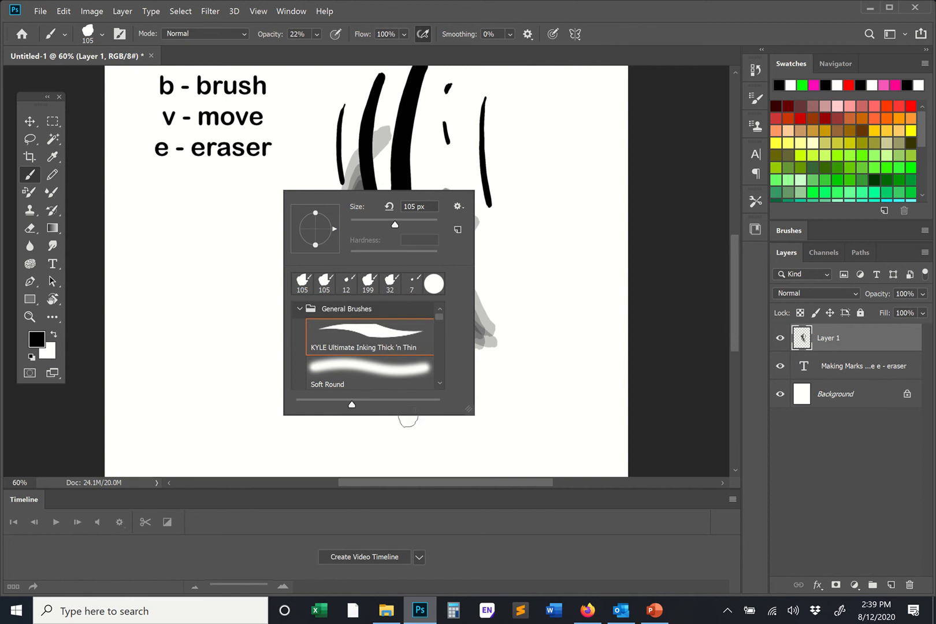
left_click_drag(468, 409, 468, 461)
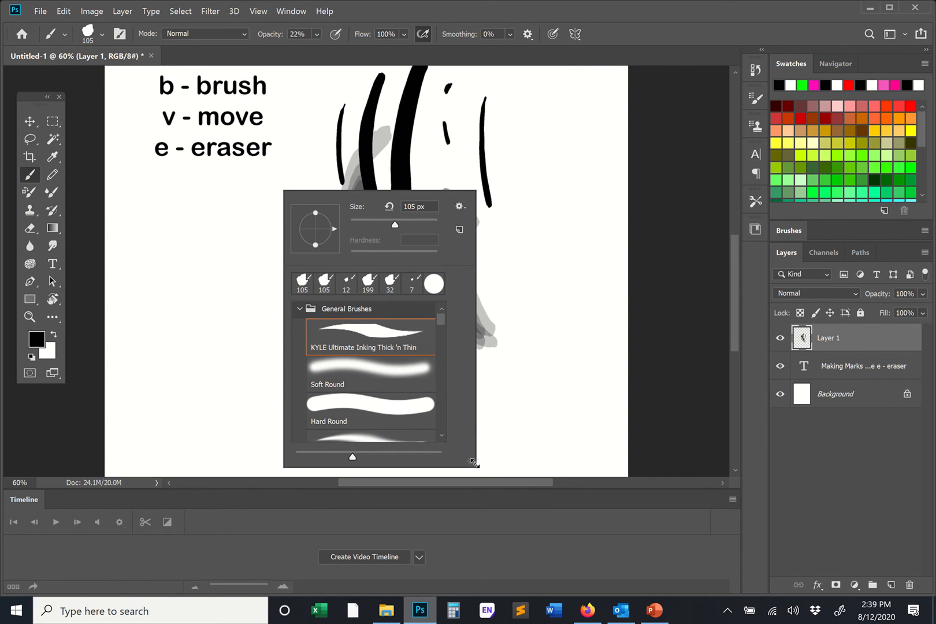
left_click_drag(474, 463, 478, 481)
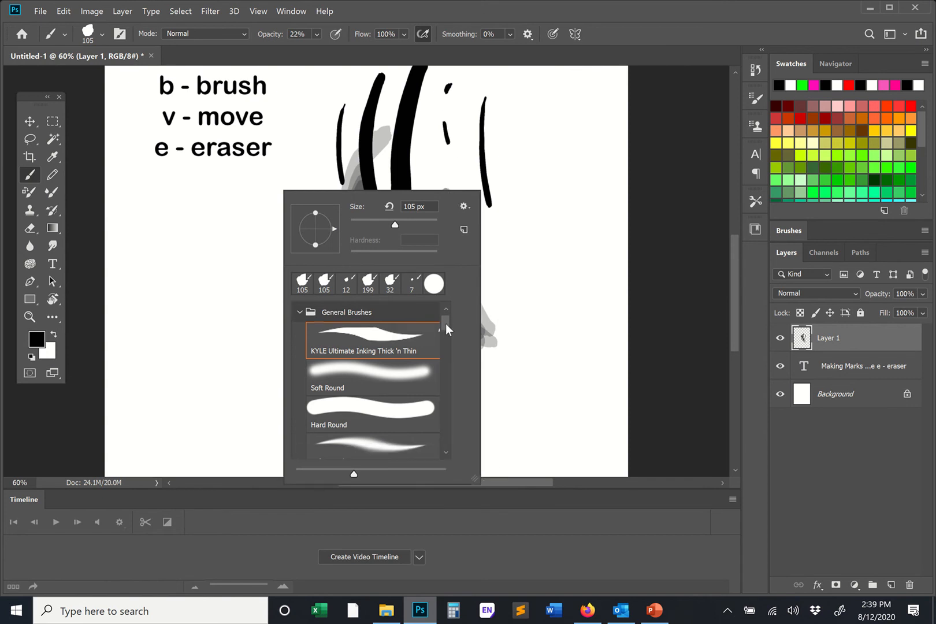
mouse_move(446, 325)
left_mouse_down()
mouse_move(449, 435)
mouse_move(453, 318)
left_mouse_up()
left_click(411, 379)
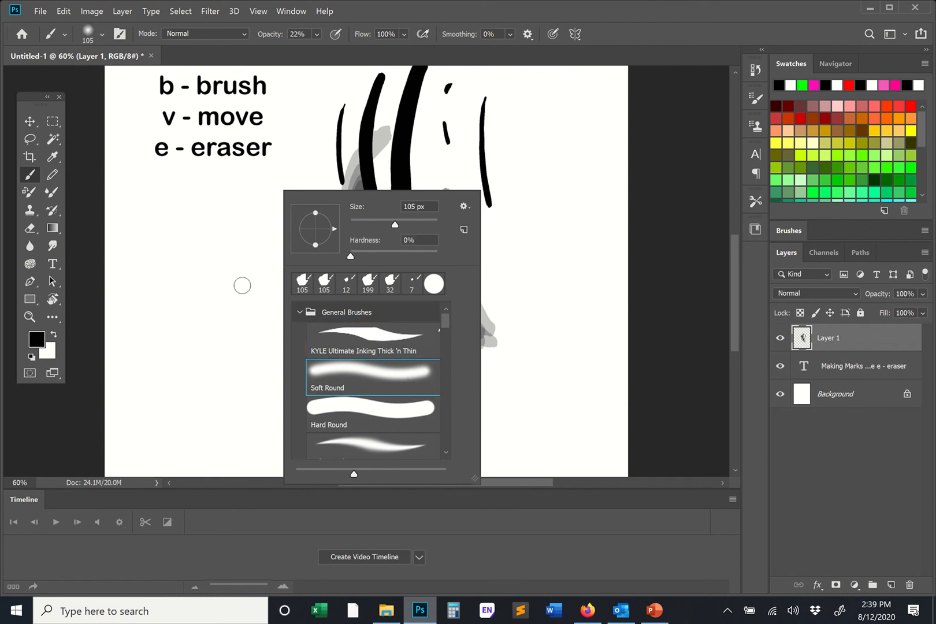
left_click(233, 242)
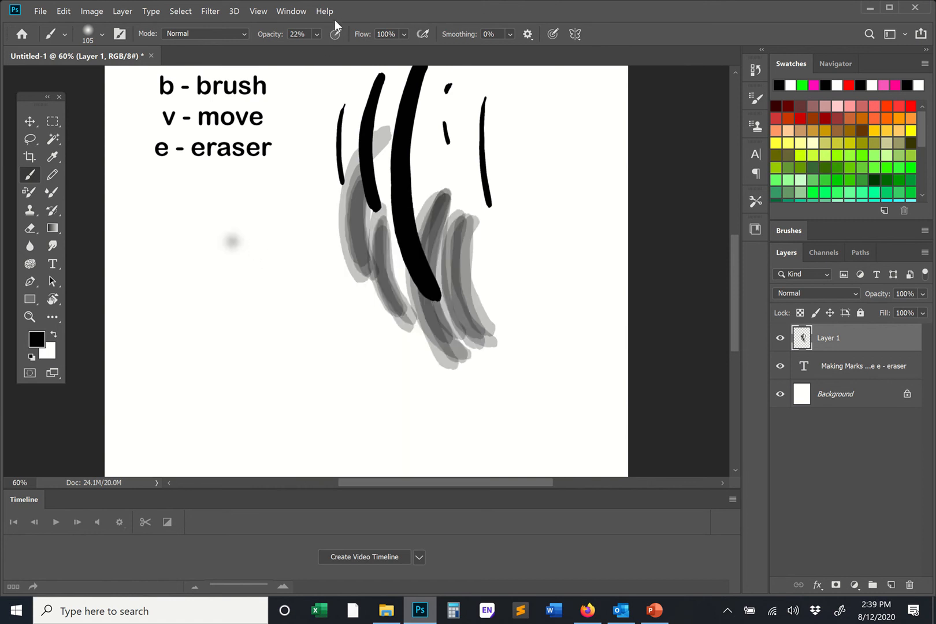
- Raise the brush opacity to 100% and paint one long looping, wavy soft-edged stroke across the lower part of the canvas
left_click(315, 33)
left_click_drag(328, 49, 407, 51)
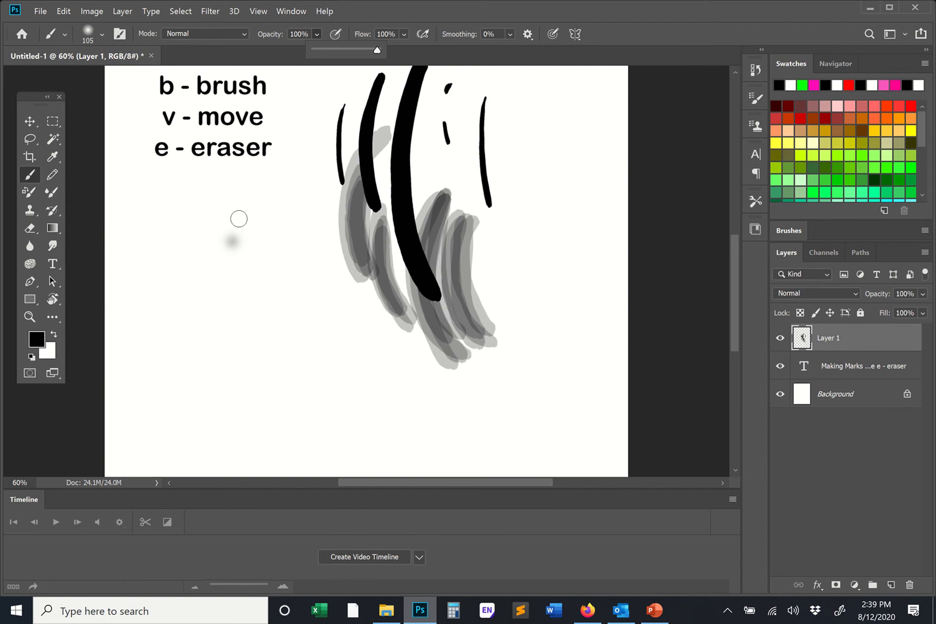
mouse_move(249, 199)
left_mouse_down()
mouse_move(243, 230)
mouse_move(257, 240)
mouse_move(283, 329)
mouse_move(257, 351)
mouse_move(225, 294)
mouse_move(233, 370)
mouse_move(253, 398)
mouse_move(308, 352)
mouse_move(325, 380)
mouse_move(331, 426)
mouse_move(358, 414)
mouse_move(368, 389)
mouse_move(387, 428)
mouse_move(391, 418)
mouse_move(431, 420)
mouse_move(452, 395)
mouse_move(500, 426)
left_mouse_up()
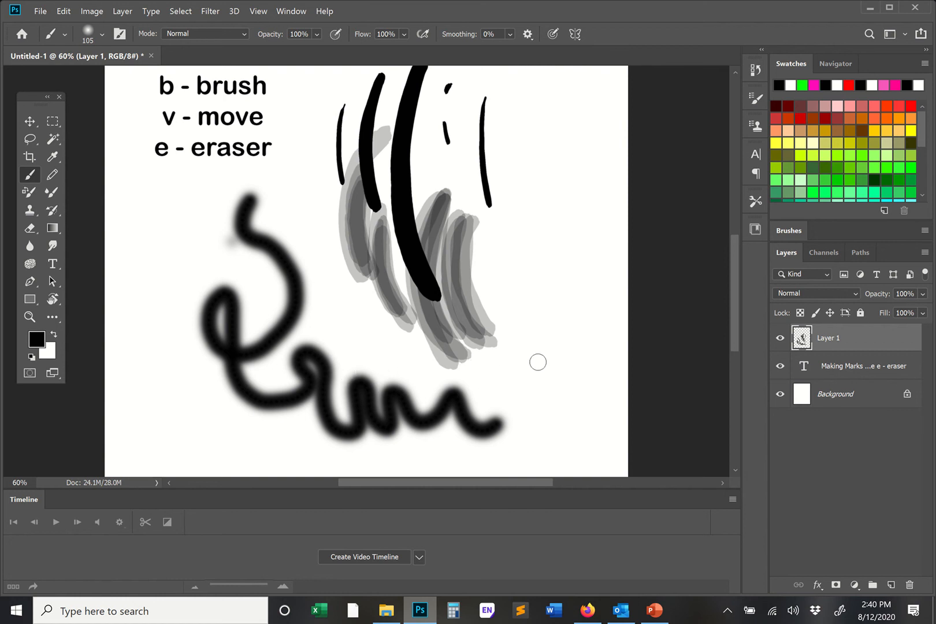
- Switch to the Hard Round brush and paint a dot with a short, thick vertical stroke below it, right of the existing marks
right_click(529, 200)
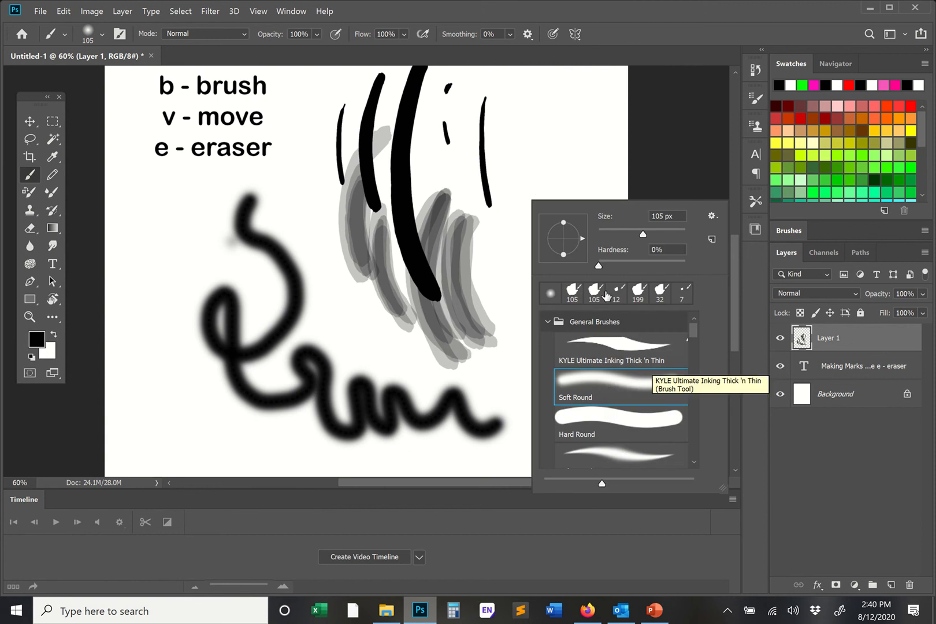
left_click(638, 426)
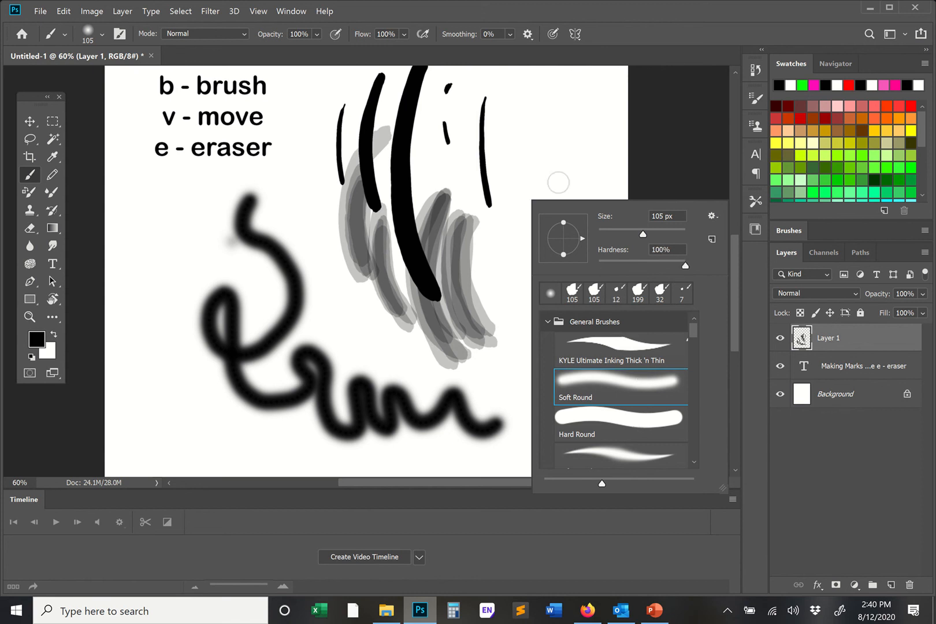
left_click(538, 157)
left_click_drag(559, 186, 558, 285)
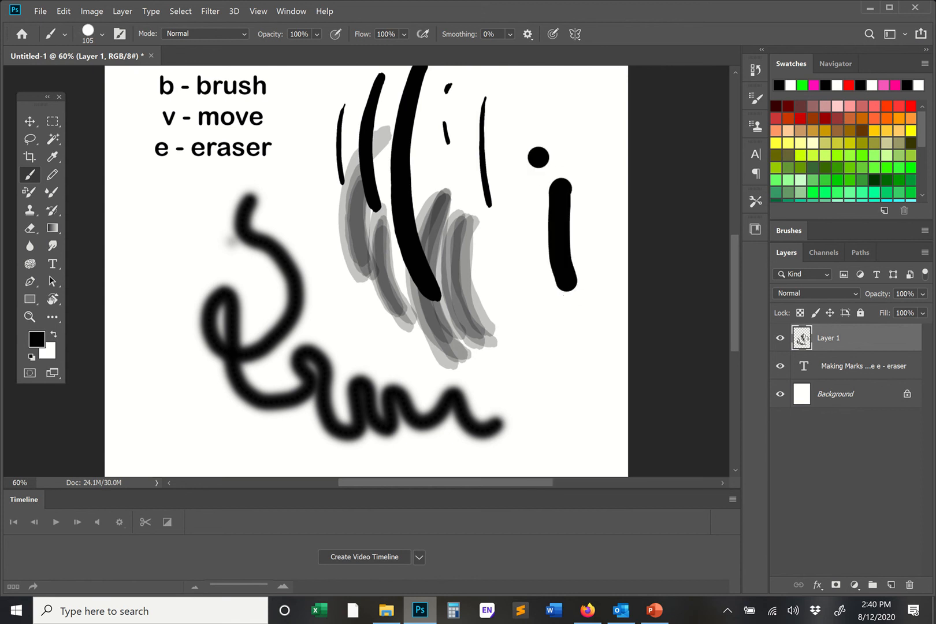
- Switch to the KYLE Ultimate Inking Thick 'n Thin brush and paint short vertical strokes between the shortcut list and the first black mark
right_click(558, 236)
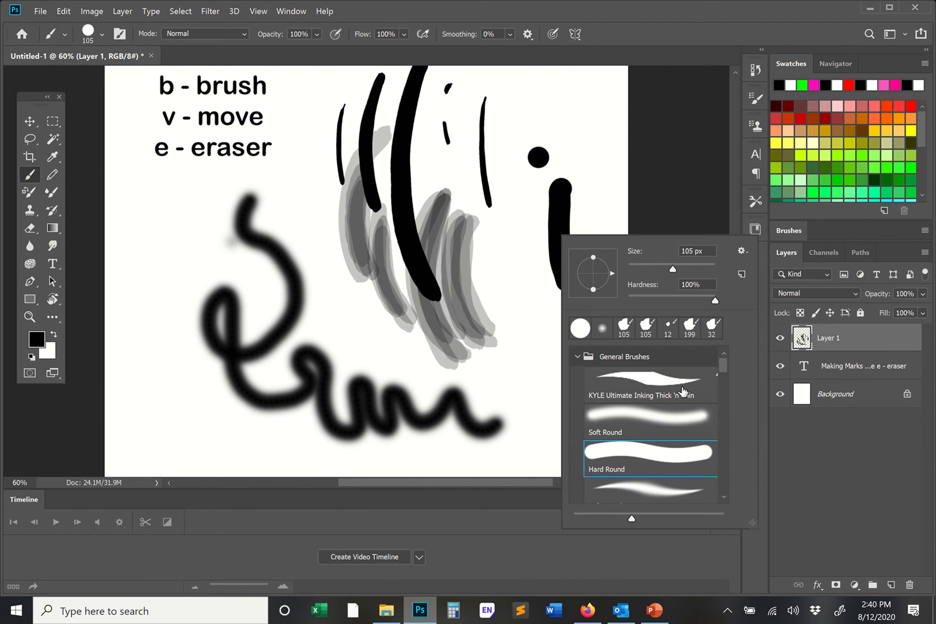
left_click(662, 385)
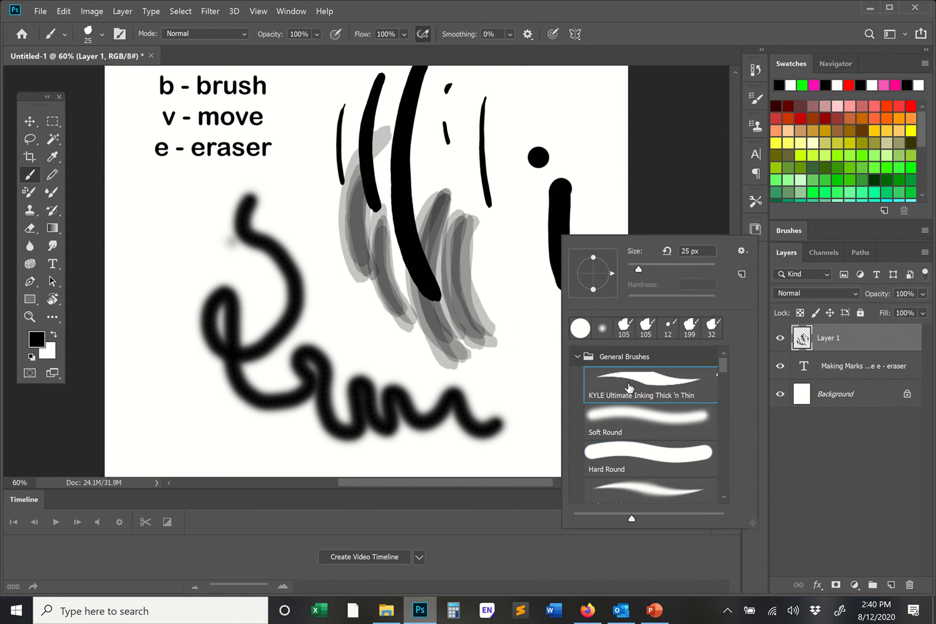
left_click(301, 115)
left_click_drag(303, 109, 304, 147)
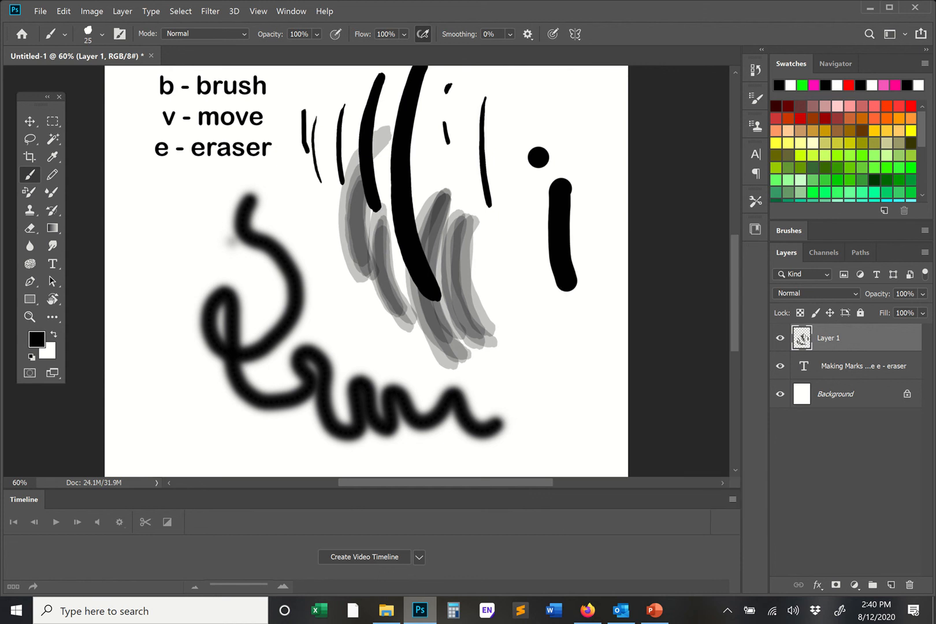
- Choose the Kyle's Impressionist Blender 1 preset and try it on the canvas beside the looping stroke
right_click(498, 127)
left_click_drag(660, 262, 665, 326)
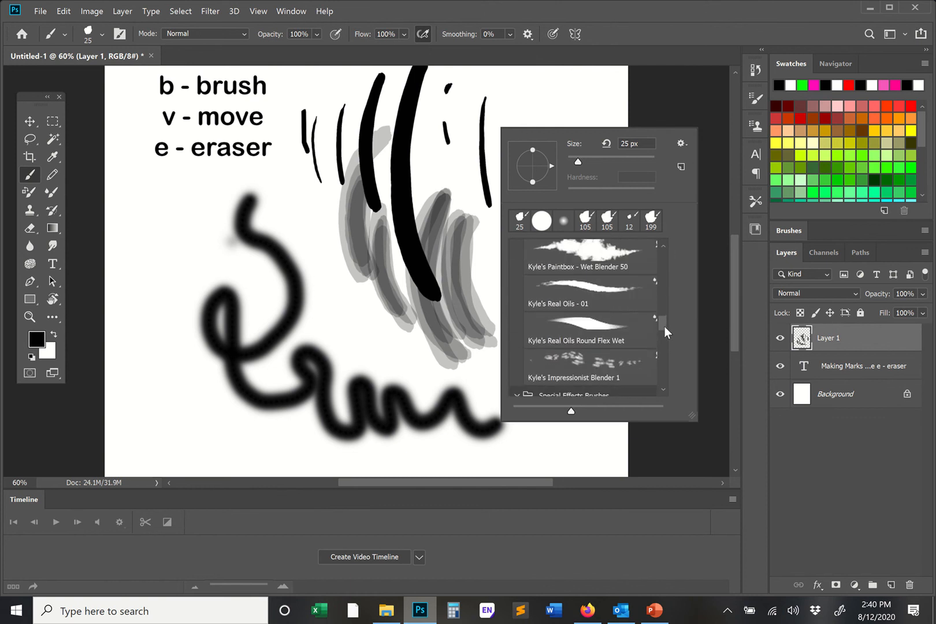
left_click(579, 354)
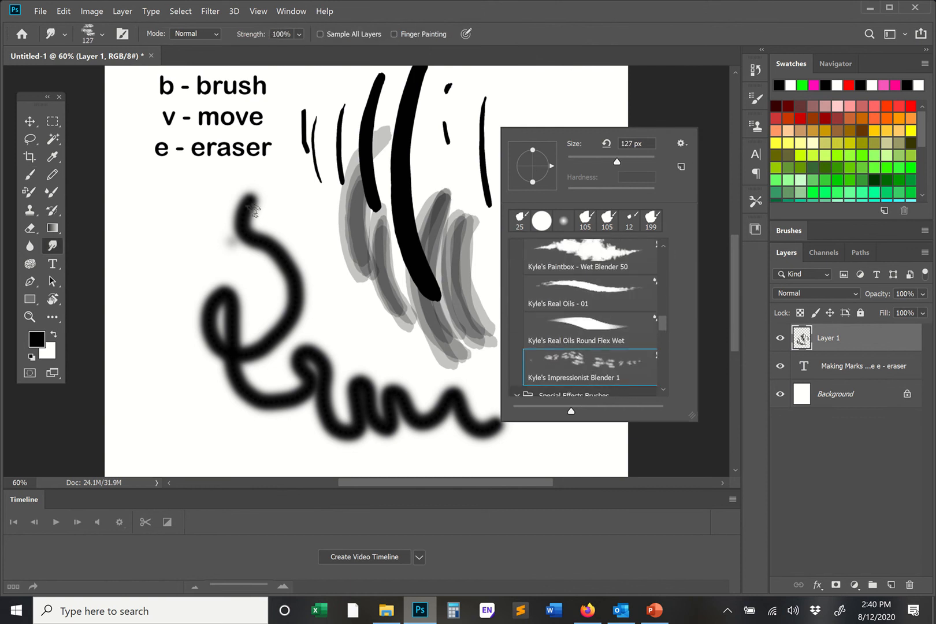
left_click(208, 184)
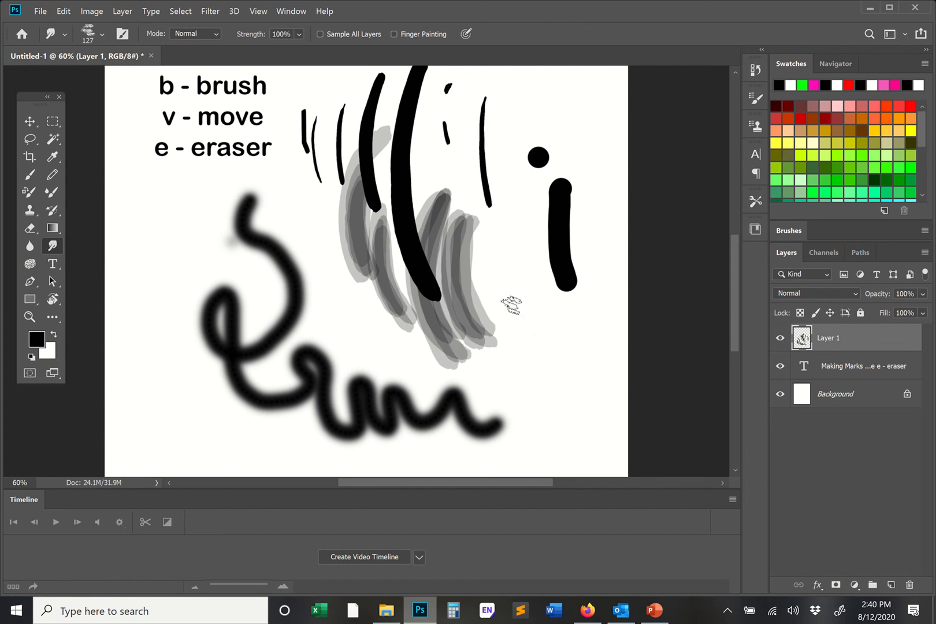
- Switch to the Brush with the Kyle's Supreme Spatter preset at 284 px and paint ink spatter around the upper part of the looping stroke
right_click(490, 286)
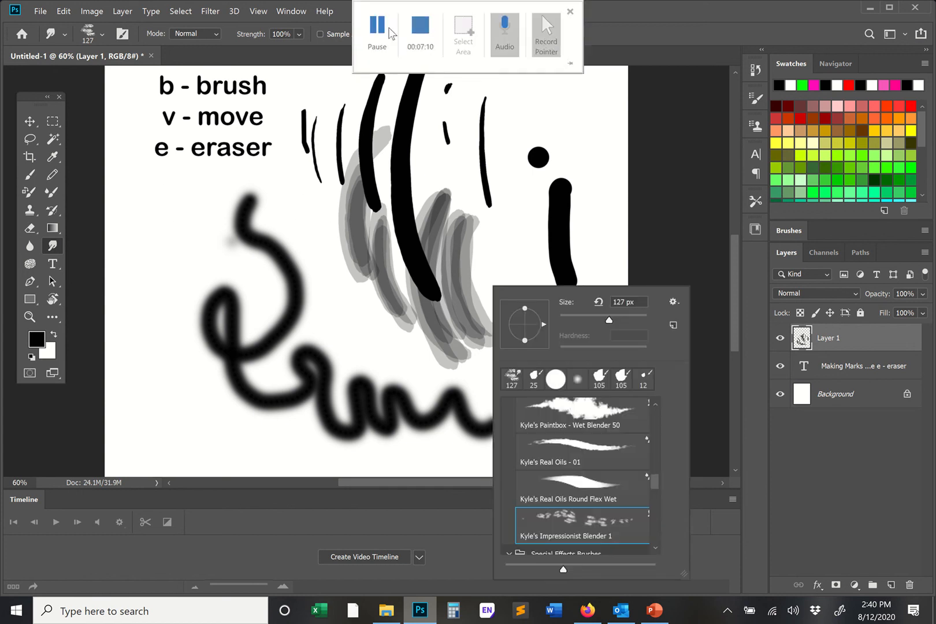
left_click(377, 35)
key("b")
right_click(496, 306)
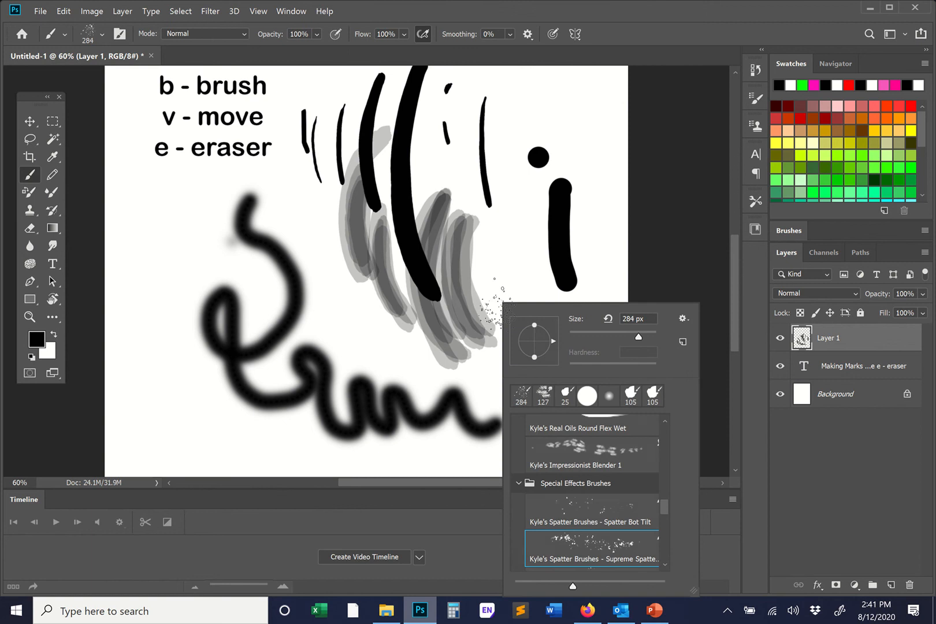
left_click_drag(358, 316, 320, 252)
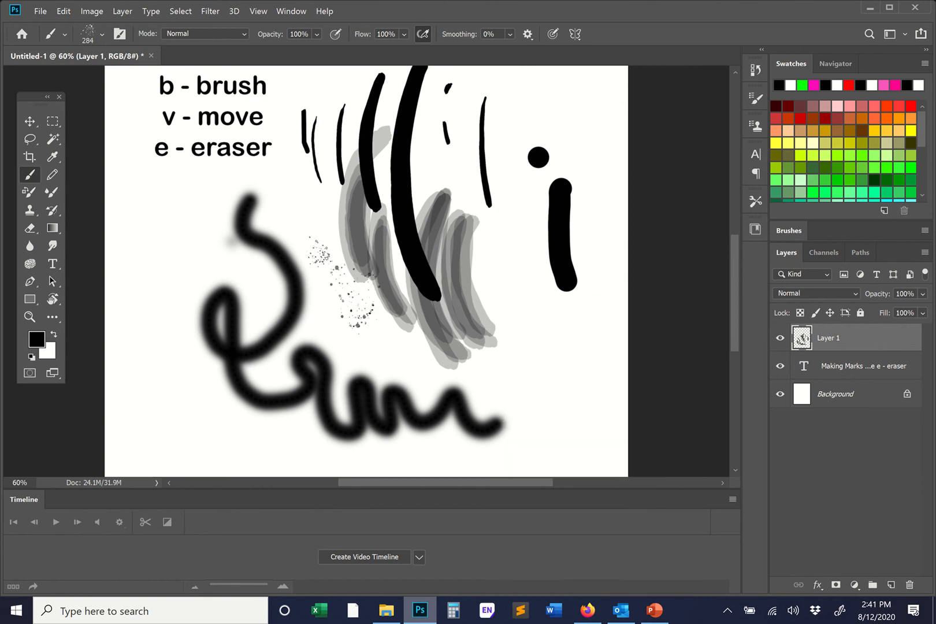
mouse_move(229, 234)
left_mouse_down()
mouse_move(202, 277)
mouse_move(197, 378)
left_mouse_up()
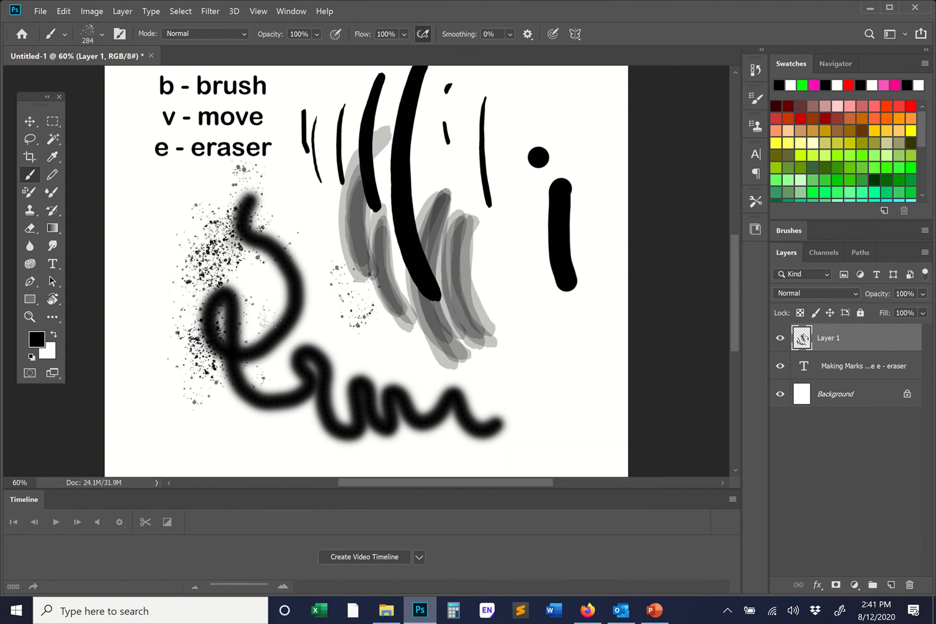
- Spread dense spatter over the wavy line and grey strokes, extending it across the full width of the canvas
mouse_move(312, 261)
left_mouse_down()
mouse_move(376, 445)
mouse_move(485, 404)
left_mouse_up()
mouse_move(515, 304)
left_mouse_down()
mouse_move(529, 393)
mouse_move(462, 295)
mouse_move(496, 236)
mouse_move(477, 223)
left_mouse_up()
mouse_move(289, 217)
left_mouse_down()
mouse_move(327, 293)
mouse_move(495, 364)
mouse_move(577, 379)
mouse_move(590, 393)
left_mouse_up()
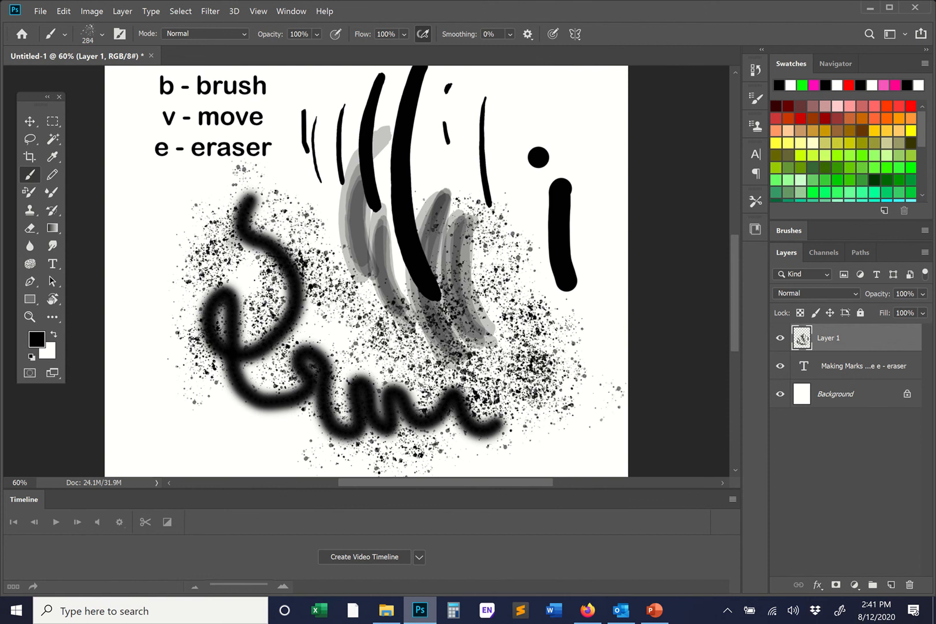
mouse_move(572, 320)
left_mouse_down()
mouse_move(370, 376)
mouse_move(260, 356)
left_mouse_up()
left_click_drag(309, 289, 379, 343)
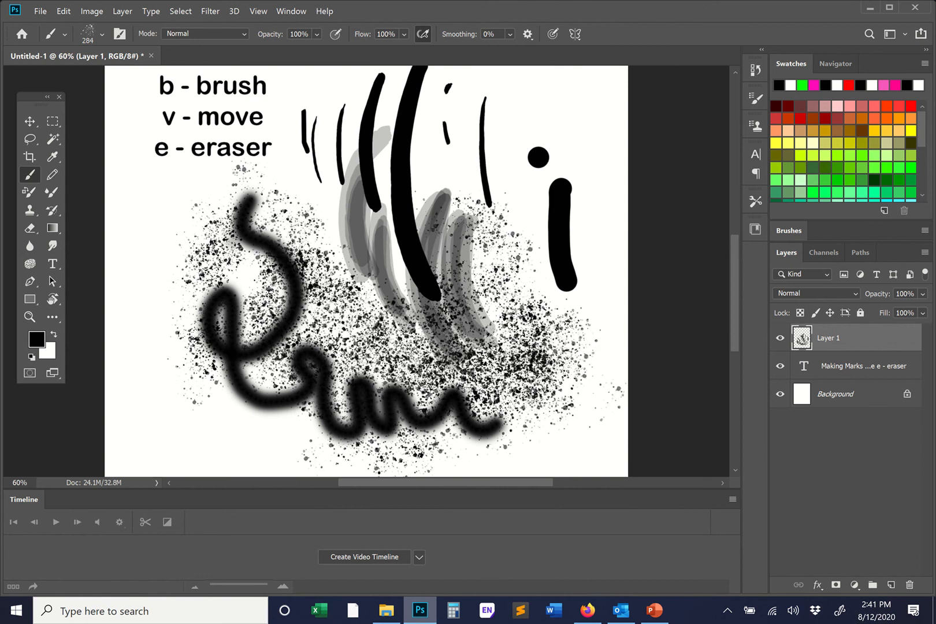
mouse_move(607, 332)
left_mouse_down()
mouse_move(486, 399)
mouse_move(84, 246)
left_mouse_up()
- Choose the Kyle's Screentones 35 brush at 50 px and scribble a grey halftone patch just below the shortcut list
right_click(315, 250)
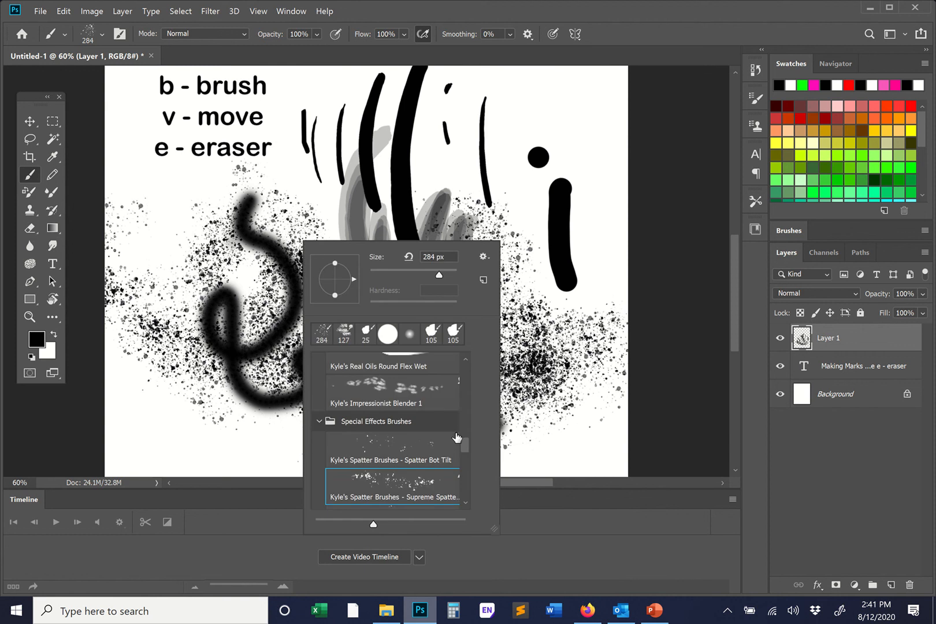
left_click_drag(464, 445, 470, 467)
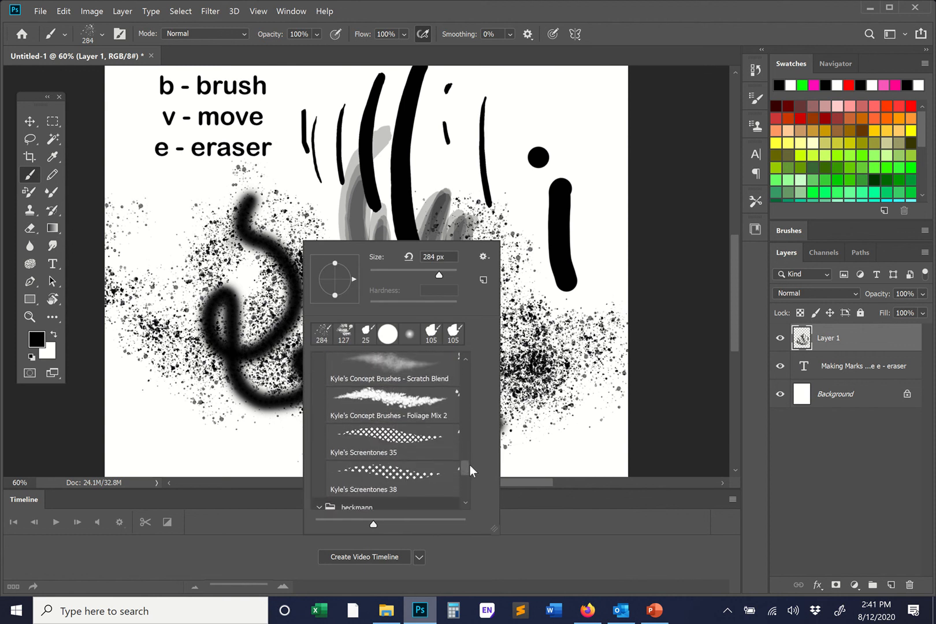
left_click(426, 453)
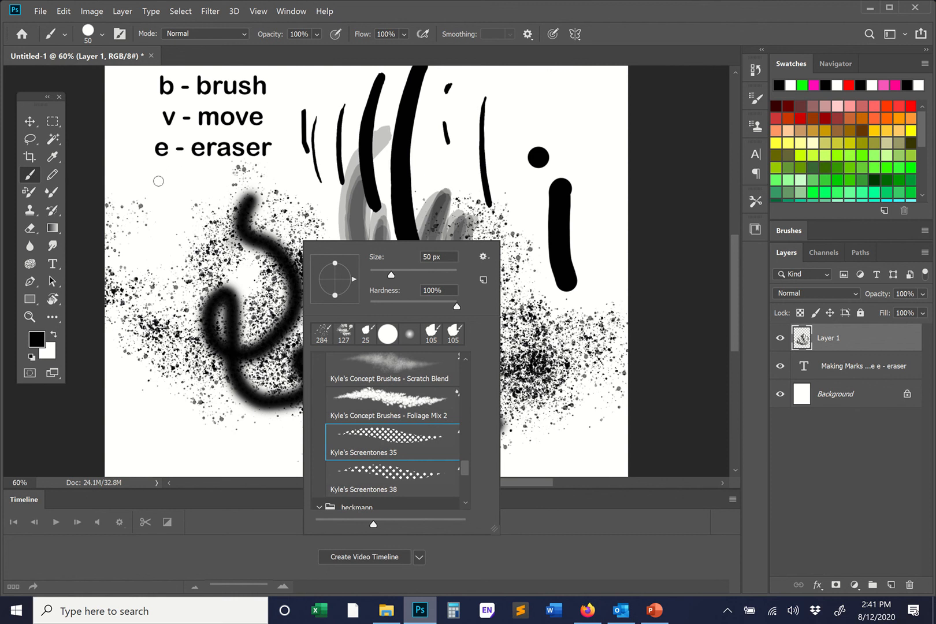
mouse_move(159, 181)
left_mouse_down()
mouse_move(160, 212)
mouse_move(195, 189)
mouse_move(171, 217)
mouse_move(206, 203)
mouse_move(178, 244)
mouse_move(210, 215)
mouse_move(185, 244)
mouse_move(211, 234)
left_mouse_up()
right_click(214, 232)
mouse_move(360, 4)
left_click(376, 36)
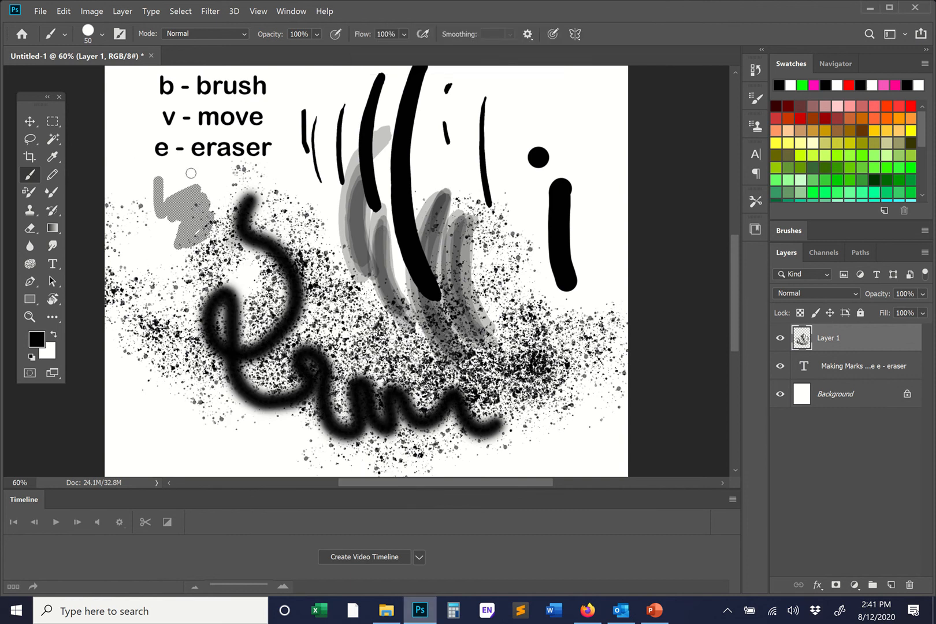
mouse_move(188, 174)
left_mouse_down()
mouse_move(139, 184)
mouse_move(211, 189)
mouse_move(169, 196)
left_mouse_up()
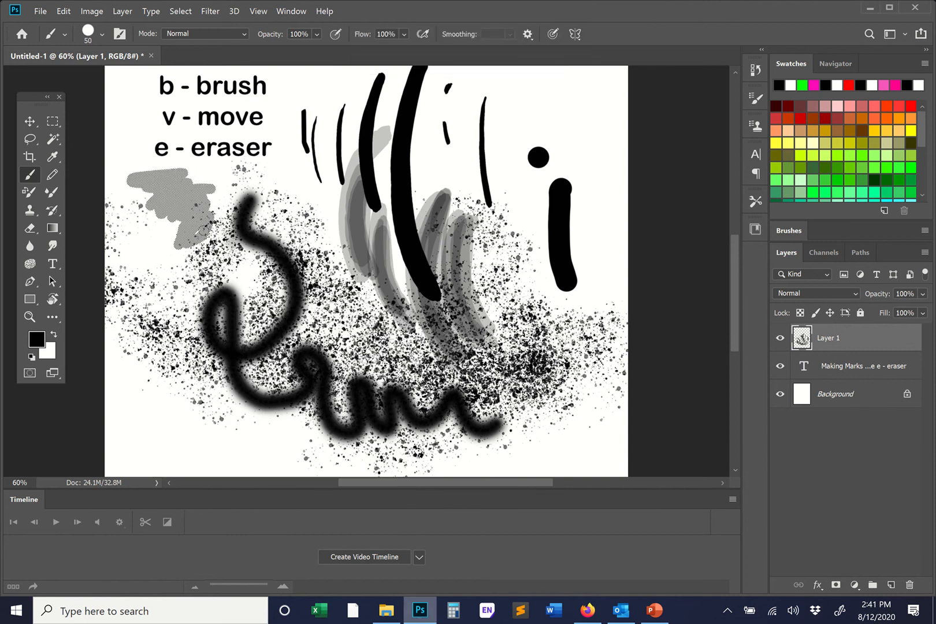
- Choose the Sampled Brush e preset, reduce it to 39 px and paint short horizontal multi-line strokes below the looping stroke
right_click(318, 236)
left_click_drag(484, 465, 484, 487)
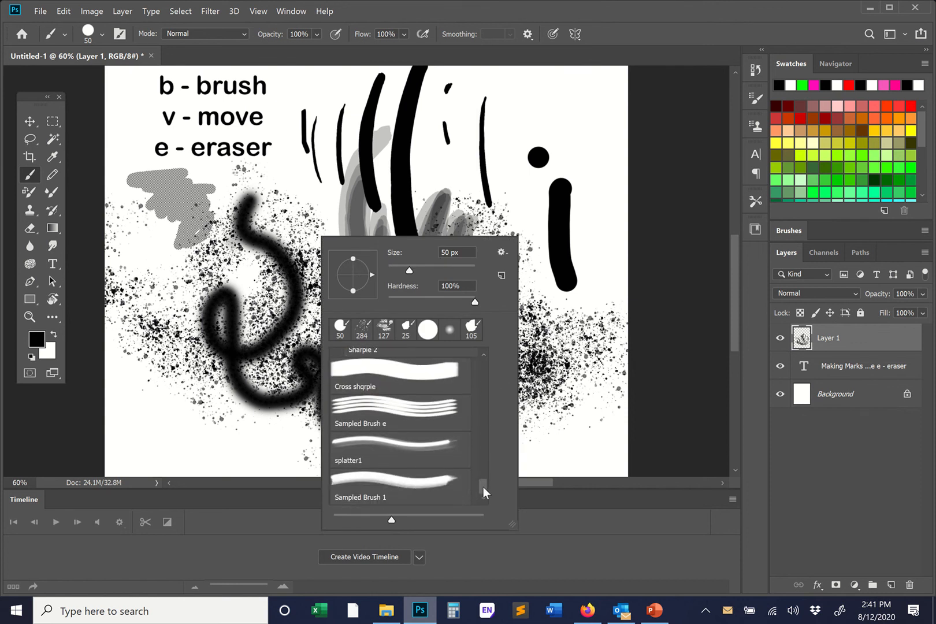
left_click(388, 425)
right_click(210, 357)
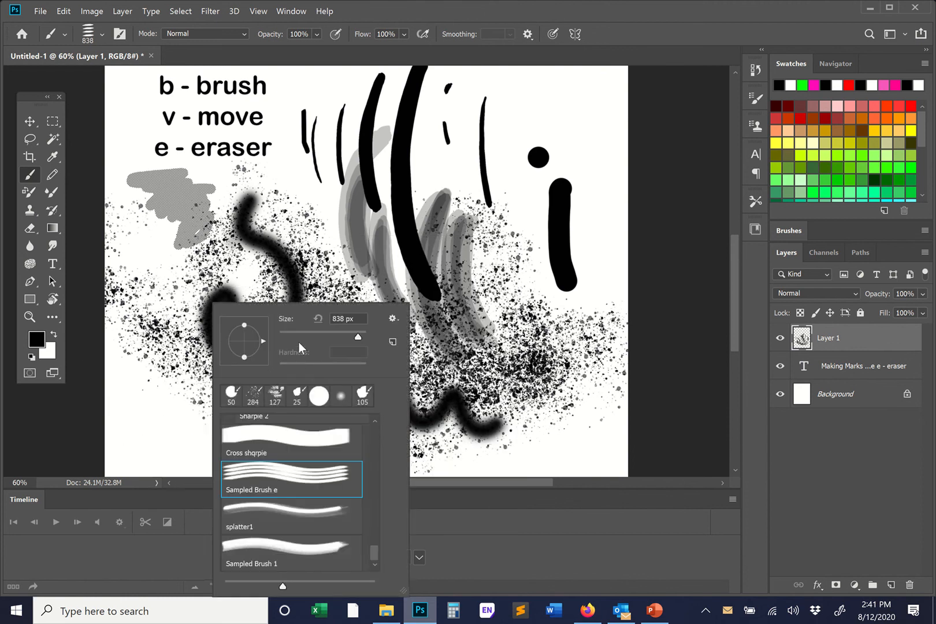
mouse_move(170, 400)
left_mouse_down()
mouse_move(235, 419)
mouse_move(202, 427)
mouse_move(228, 427)
mouse_move(207, 435)
mouse_move(259, 441)
mouse_move(243, 450)
mouse_move(271, 454)
left_mouse_up()
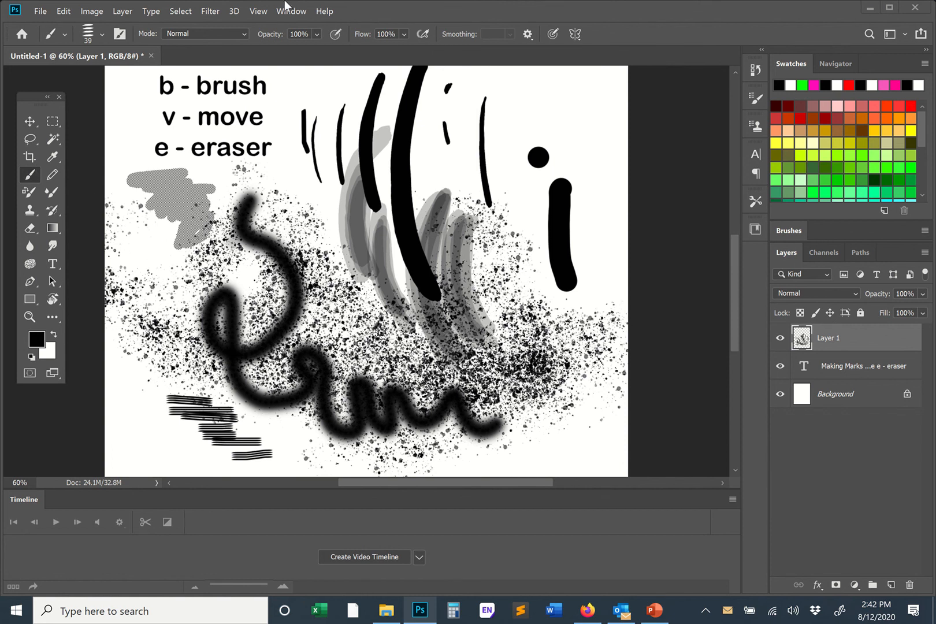
- Switch to the Eraser with the Soft Round tip at 432 px and softly erase the middle of the large loop
key("e")
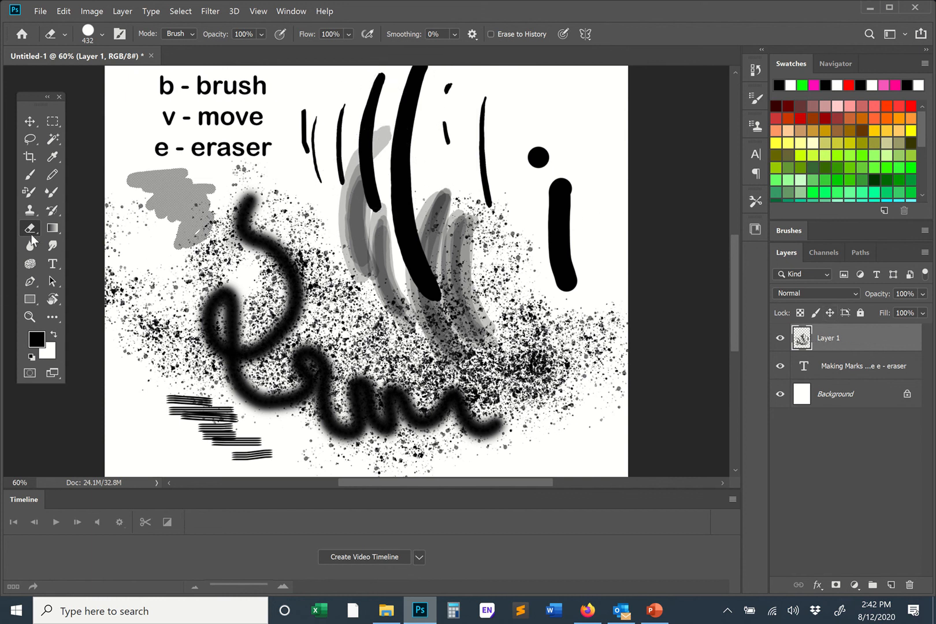
right_click(334, 236)
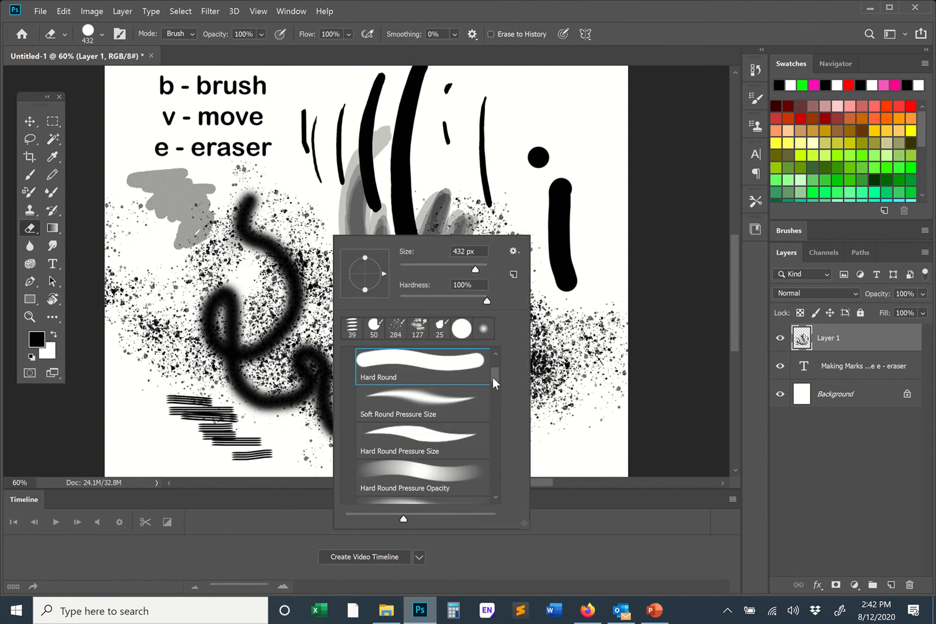
left_click_drag(492, 378, 493, 368)
left_click(429, 421)
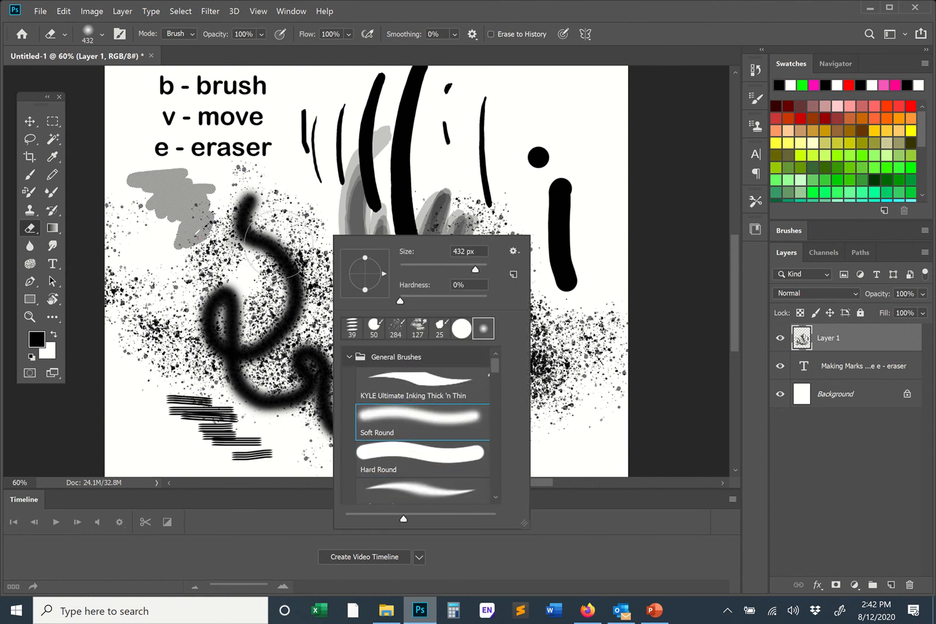
left_click(279, 243)
- Undo the further soft erasing across the wavy line and the curved grey strokes
mouse_move(279, 242)
left_mouse_down()
mouse_move(249, 311)
mouse_move(277, 392)
mouse_move(281, 331)
mouse_move(363, 373)
mouse_move(485, 347)
mouse_move(468, 381)
mouse_move(437, 390)
mouse_move(321, 370)
mouse_move(358, 396)
mouse_move(408, 400)
mouse_move(461, 335)
mouse_move(456, 320)
mouse_move(392, 272)
mouse_move(328, 283)
mouse_move(305, 327)
mouse_move(321, 239)
mouse_move(361, 219)
mouse_move(355, 259)
left_mouse_up()
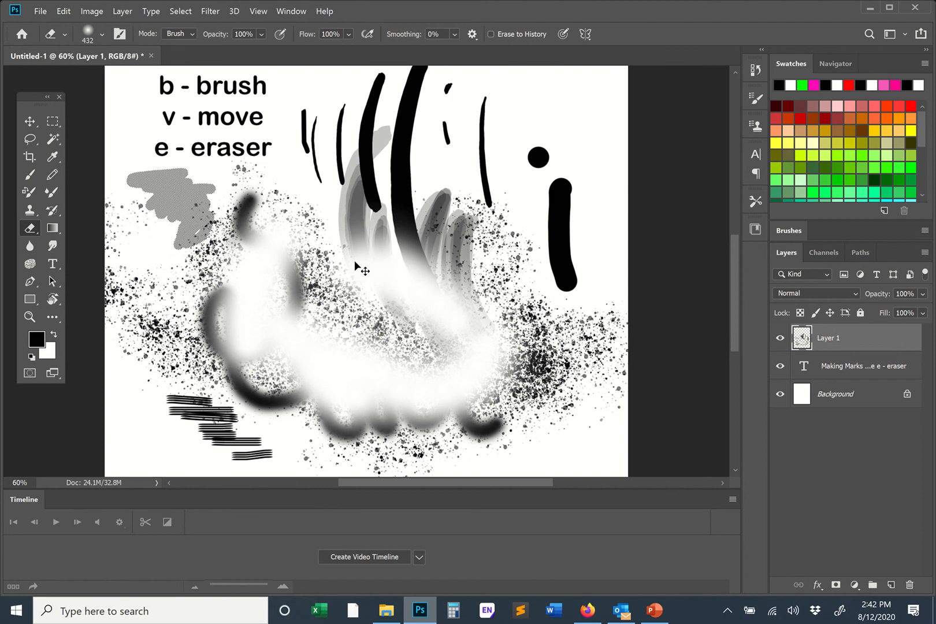
key("ctrl+z")
key("ctrl+z")
key("ctrl+z")
key("ctrl+z")
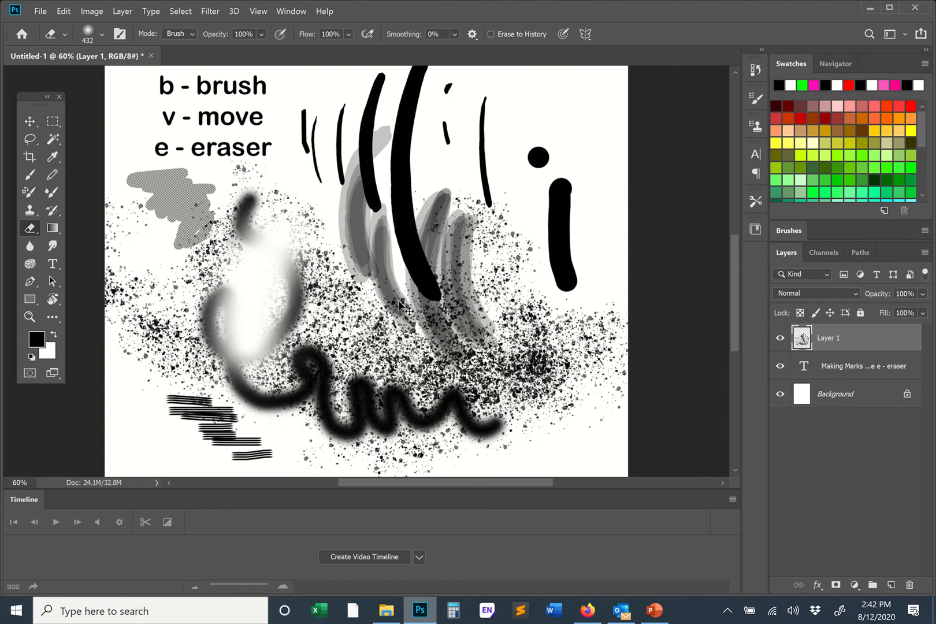
- Compare the tips kept by the Brush and Eraser, painting two short cross strokes over the thick black curve with the 25 px KYLE inking brush
right_click(399, 302)
key("b")
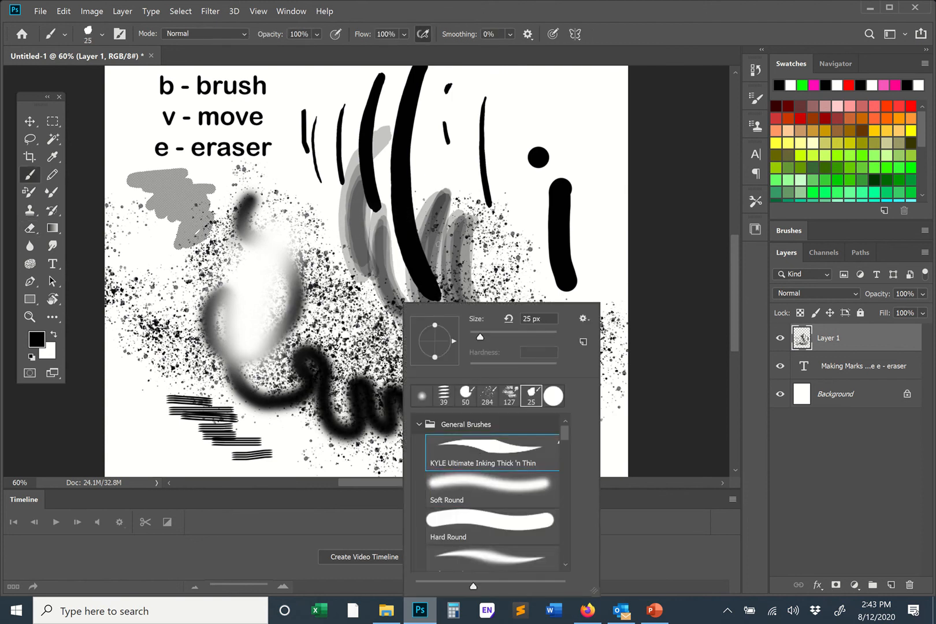
key("Escape")
right_click(380, 303)
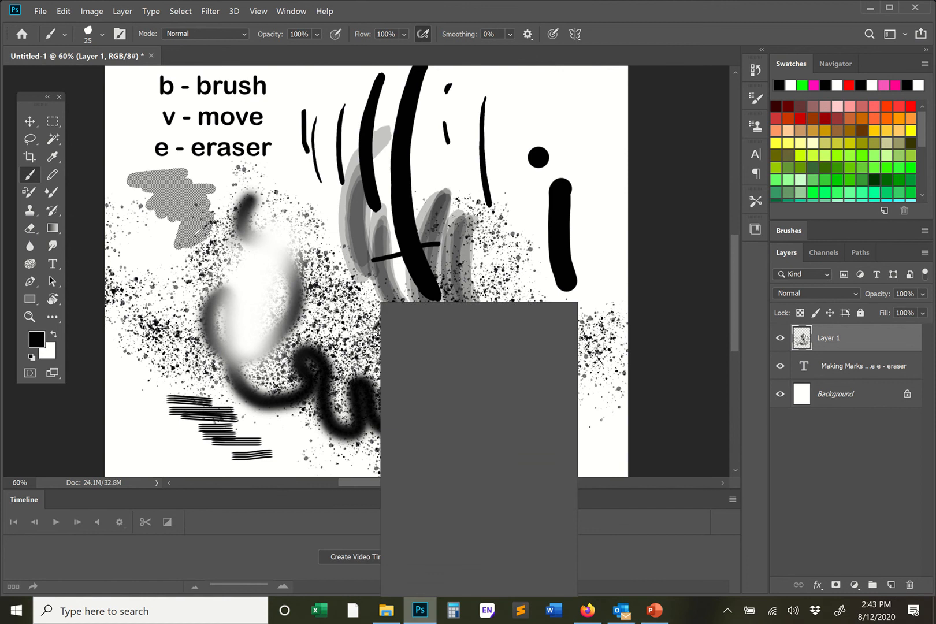
key("Escape")
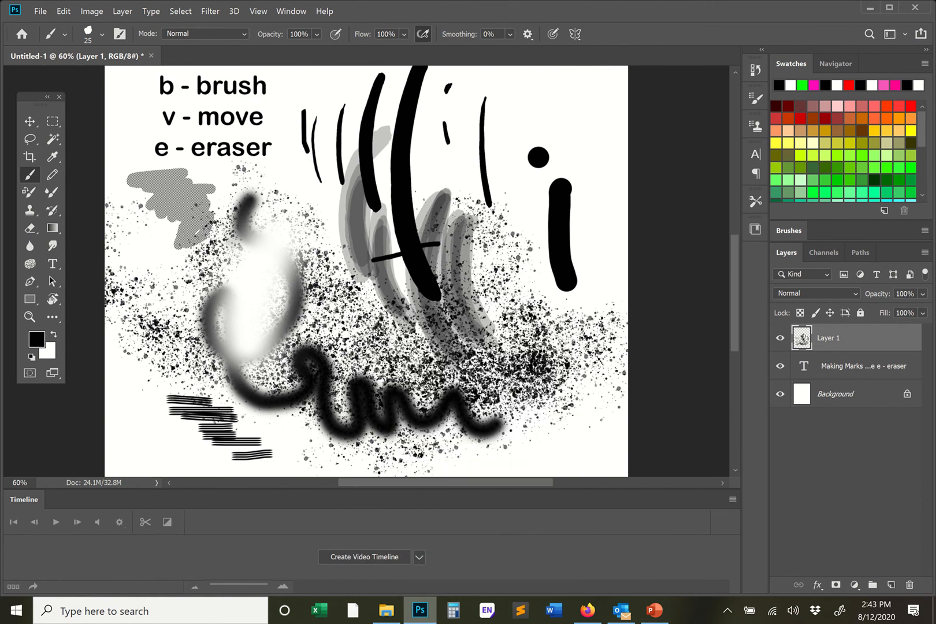
key("e")
right_click(351, 298)
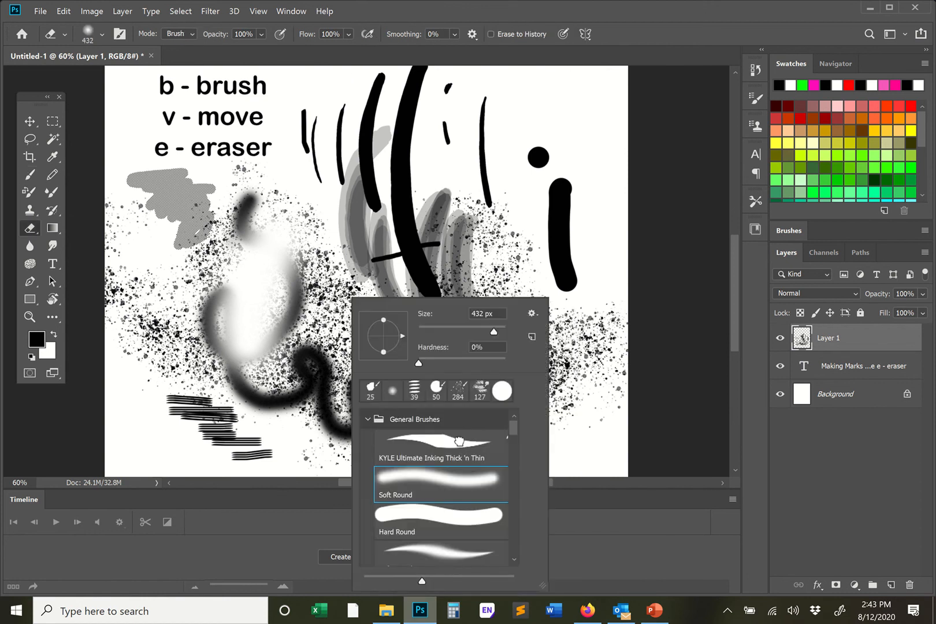
key("b")
key("Escape")
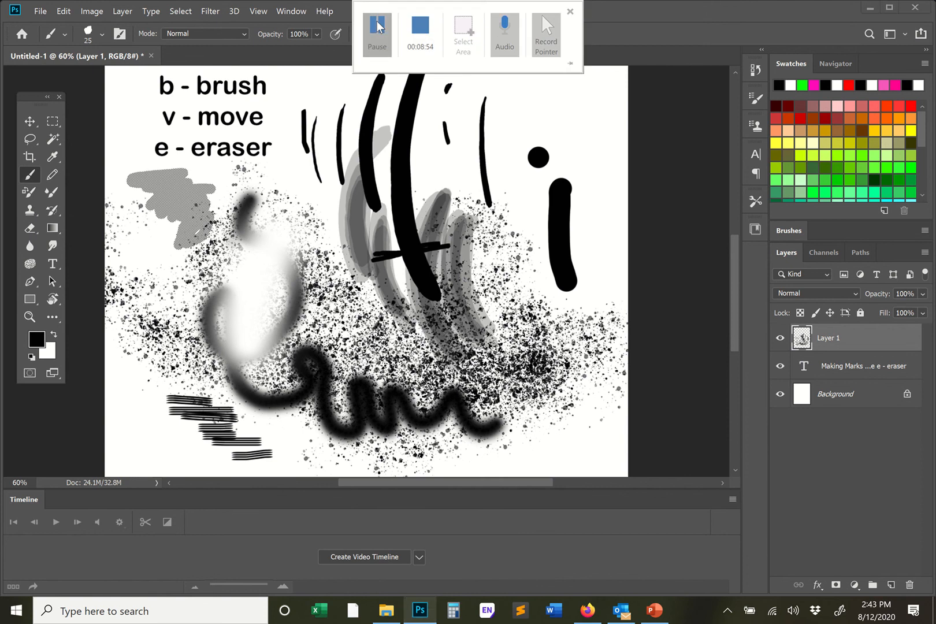
- Switch to the Eraser with the Hard Round tip at 432 px and 100% hardness
key("e")
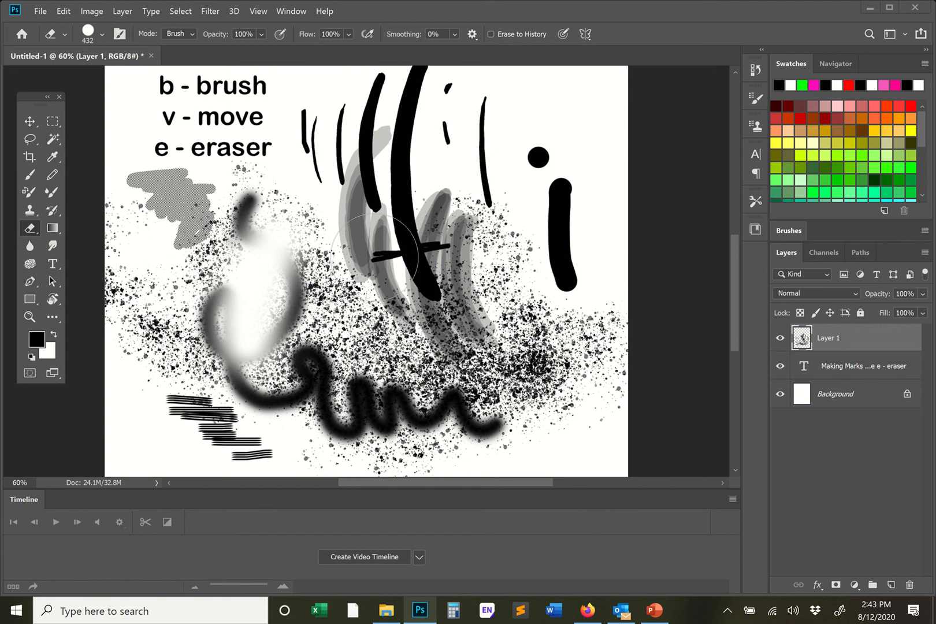
right_click(415, 249)
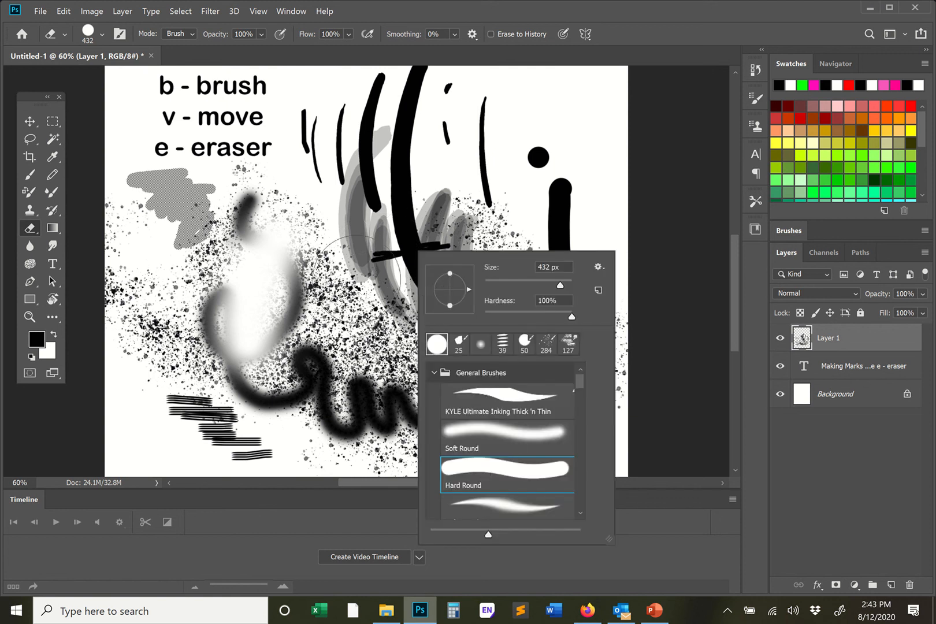
left_click(364, 262)
- Try hard-edged erasing across the loop, wavy line and curved strokes, and undo it
mouse_move(466, 242)
left_mouse_down()
mouse_move(430, 249)
mouse_move(432, 297)
mouse_move(401, 385)
mouse_move(382, 397)
mouse_move(350, 400)
mouse_move(283, 377)
mouse_move(253, 330)
mouse_move(297, 294)
mouse_move(353, 271)
left_mouse_up()
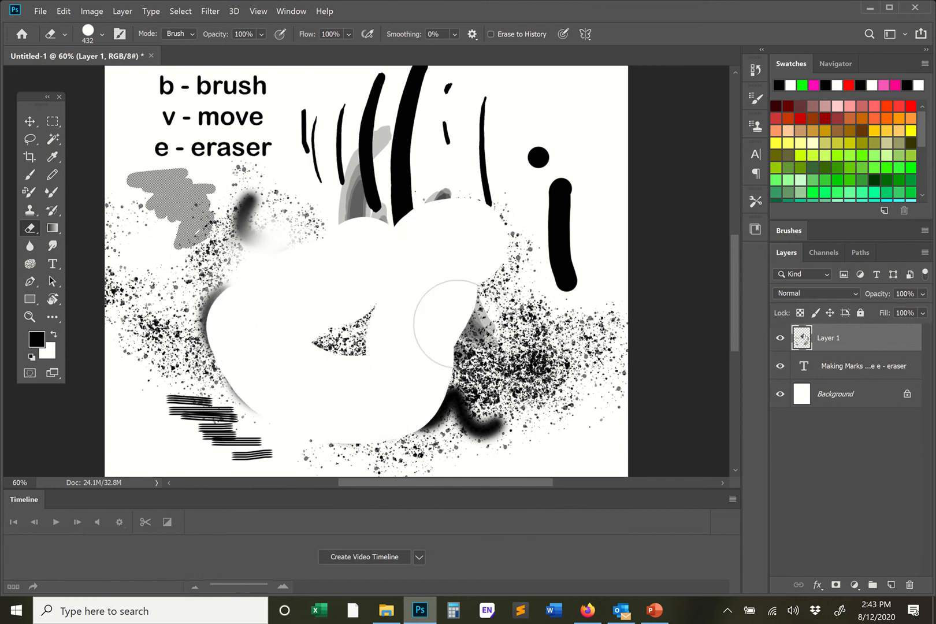
key("ctrl+z")
key("ctrl+z")
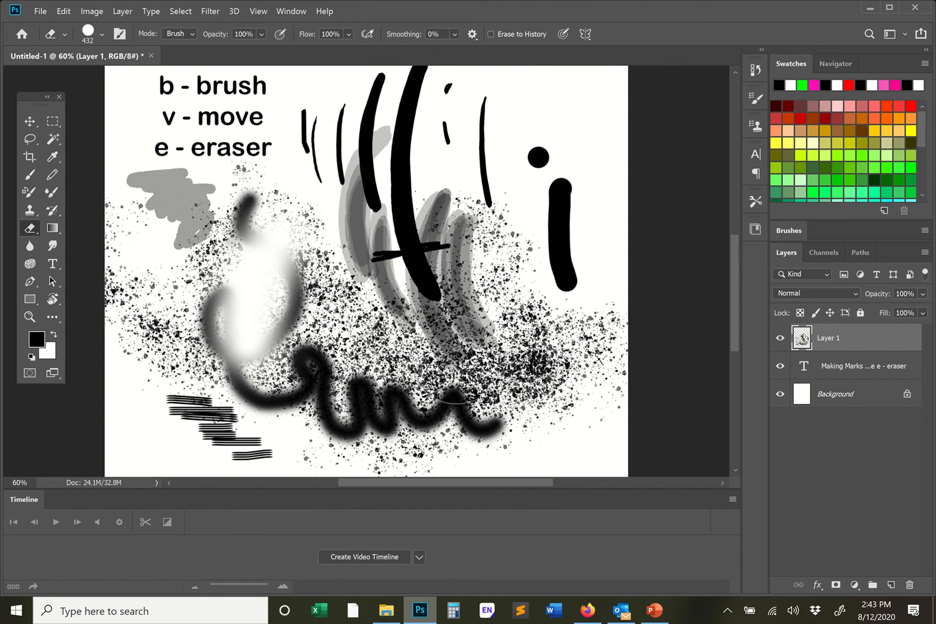
- Lower the eraser opacity to 42% and partially erase the black curves, grey strokes, wavy line and dotted vertical mark
left_click(262, 34)
left_click(261, 48)
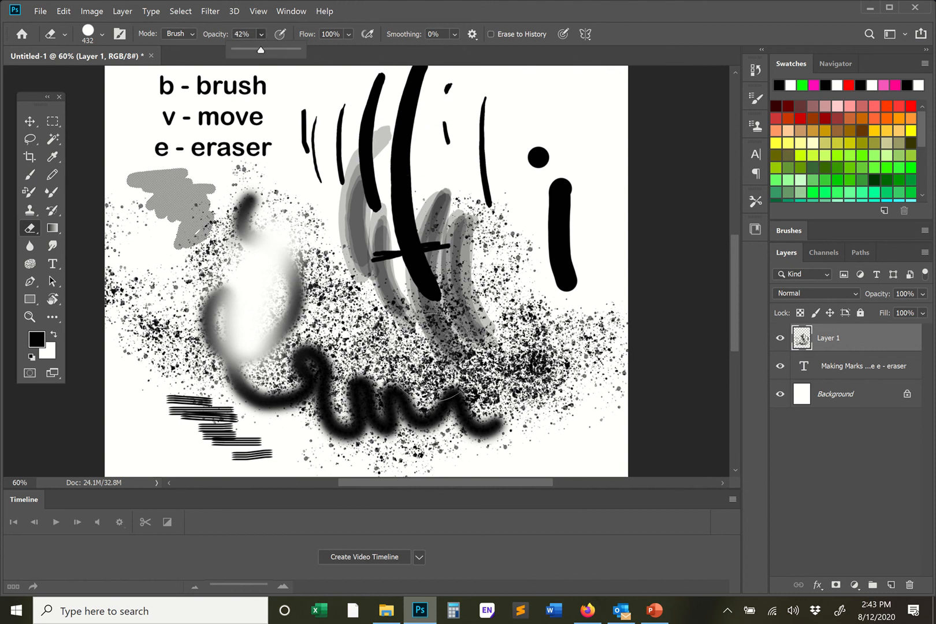
left_click(414, 96)
mouse_move(414, 96)
left_mouse_down()
mouse_move(411, 173)
mouse_move(428, 278)
mouse_move(485, 417)
mouse_move(347, 404)
mouse_move(399, 260)
mouse_move(355, 110)
mouse_move(470, 105)
mouse_move(488, 231)
mouse_move(385, 399)
mouse_move(497, 433)
mouse_move(537, 271)
mouse_move(543, 105)
mouse_move(568, 219)
mouse_move(567, 381)
mouse_move(397, 115)
mouse_move(397, 272)
mouse_move(425, 176)
mouse_move(413, 341)
mouse_move(398, 271)
mouse_move(422, 251)
mouse_move(397, 303)
mouse_move(397, 267)
mouse_move(398, 301)
left_mouse_up()
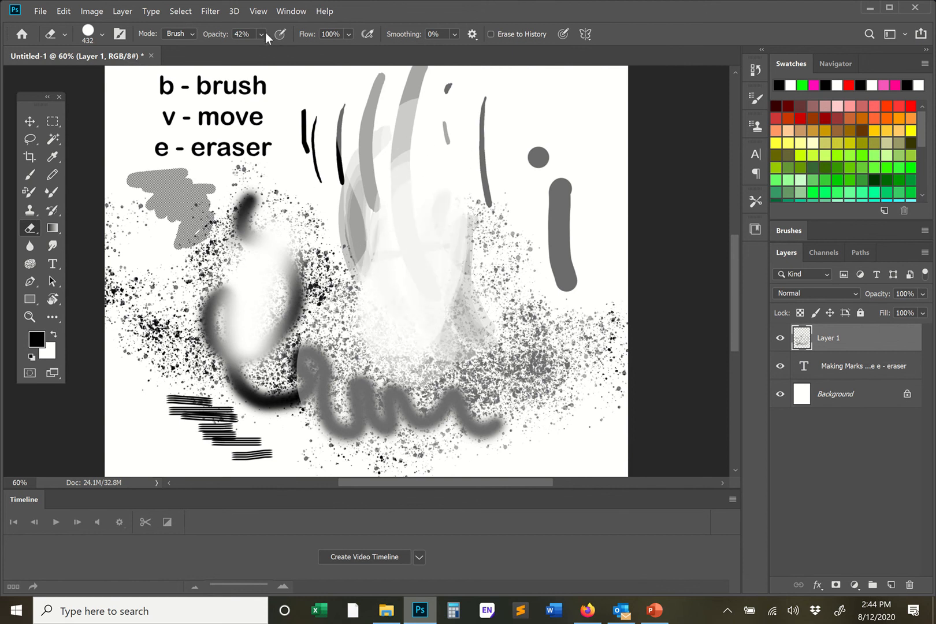
- Raise the eraser opacity to 100% and erase all the painted marks below and beside the shortcut list
left_click(262, 34)
left_click_drag(276, 50, 315, 49)
mouse_move(493, 160)
left_mouse_down()
mouse_move(446, 146)
mouse_move(417, 222)
mouse_move(432, 269)
mouse_move(360, 309)
left_mouse_up()
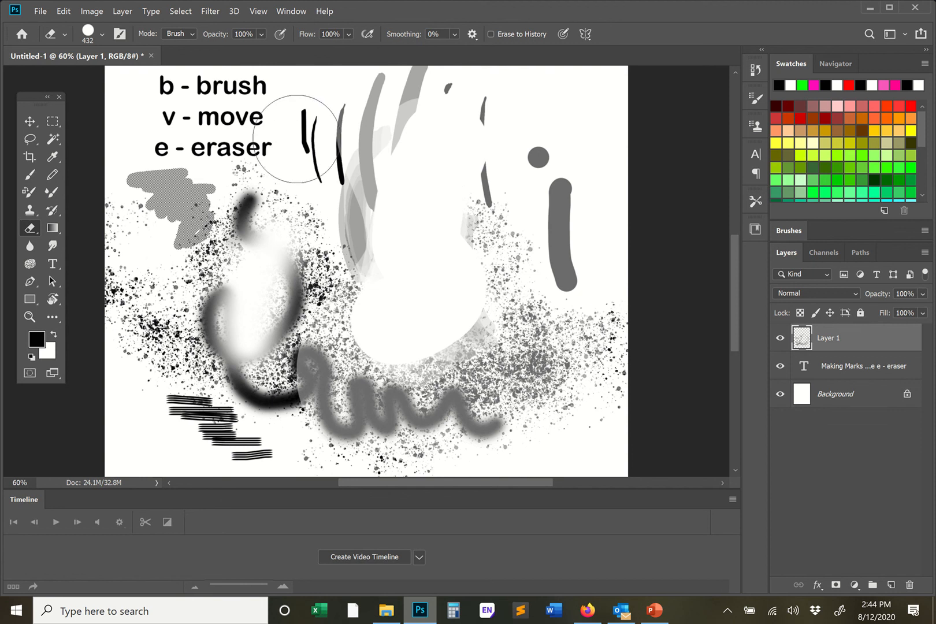
mouse_move(482, 260)
left_mouse_down()
mouse_move(522, 330)
mouse_move(546, 239)
mouse_move(568, 247)
mouse_move(382, 79)
mouse_move(311, 111)
mouse_move(378, 135)
mouse_move(360, 176)
mouse_move(199, 239)
mouse_move(341, 237)
mouse_move(357, 214)
mouse_move(60, 170)
mouse_move(81, 259)
mouse_move(368, 273)
mouse_move(123, 345)
mouse_move(406, 351)
mouse_move(115, 304)
mouse_move(296, 428)
mouse_move(474, 401)
mouse_move(676, 422)
mouse_move(333, 446)
mouse_move(584, 401)
mouse_move(607, 314)
mouse_move(628, 314)
mouse_move(394, 337)
mouse_move(520, 343)
left_mouse_up()
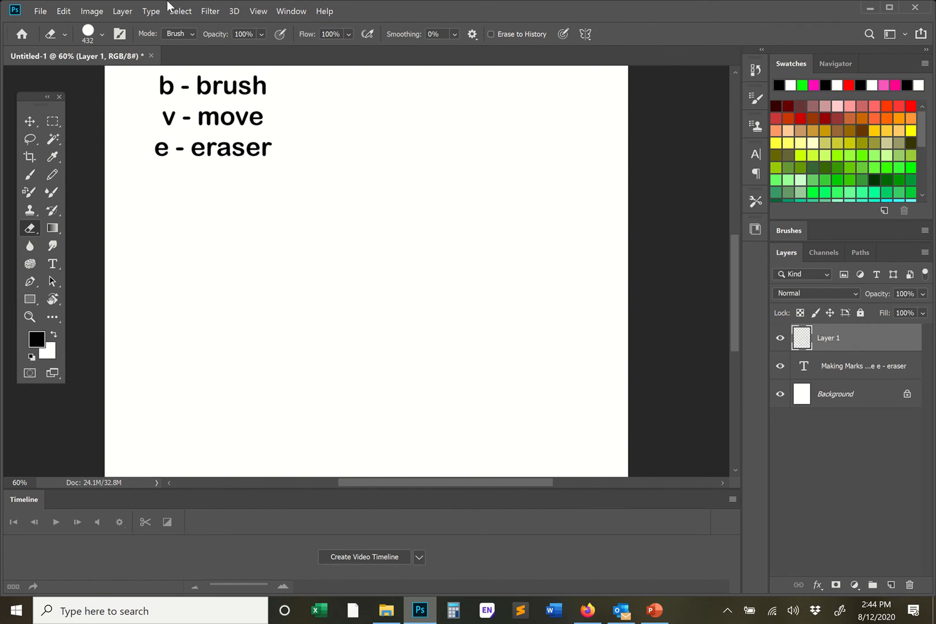
- Add a new empty layer above Layer 1 with the default layer settings
mouse_move(123, 6)
left_click(377, 17)
left_click(377, 17)
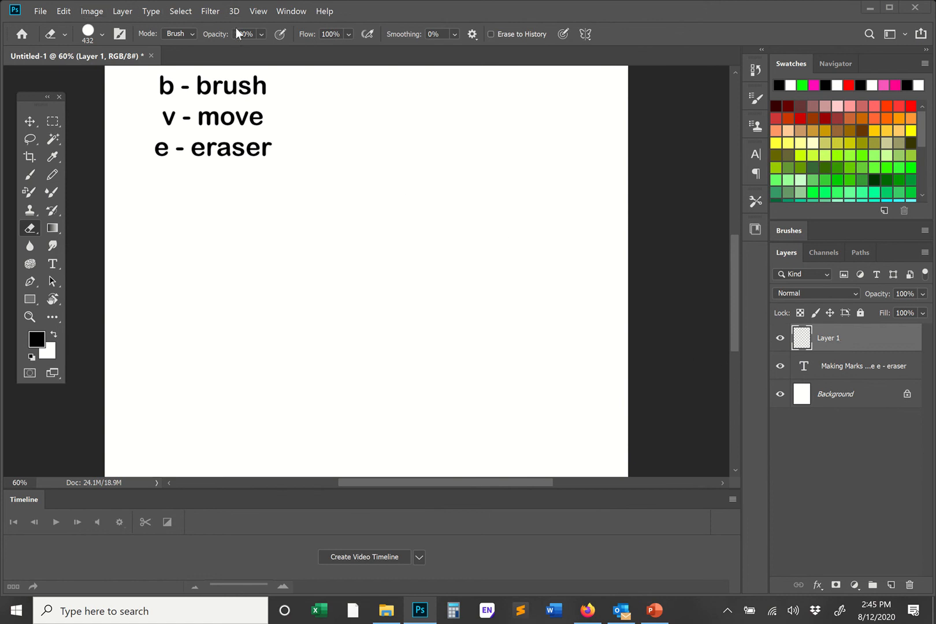
left_click(122, 11)
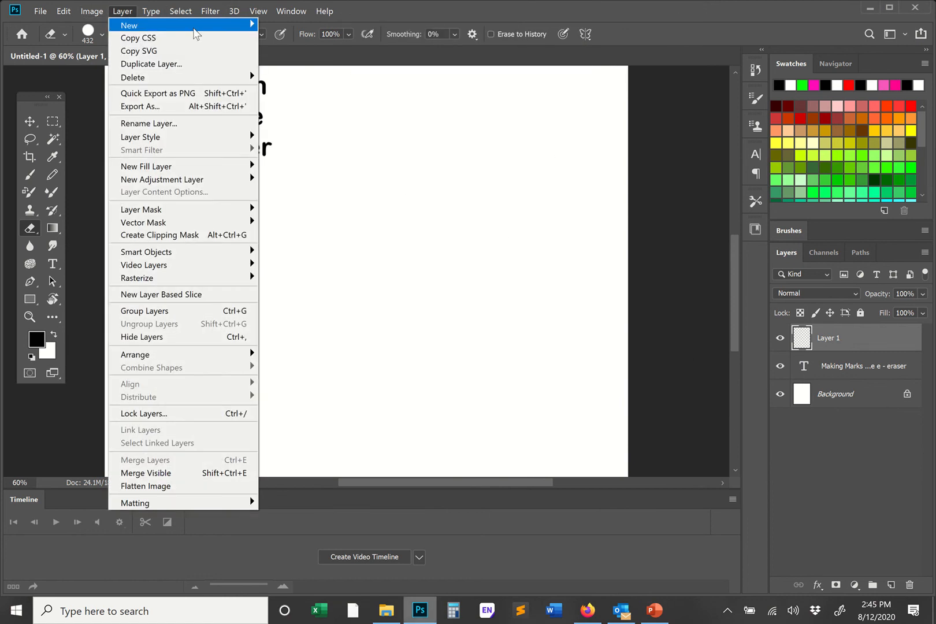
left_click(281, 25)
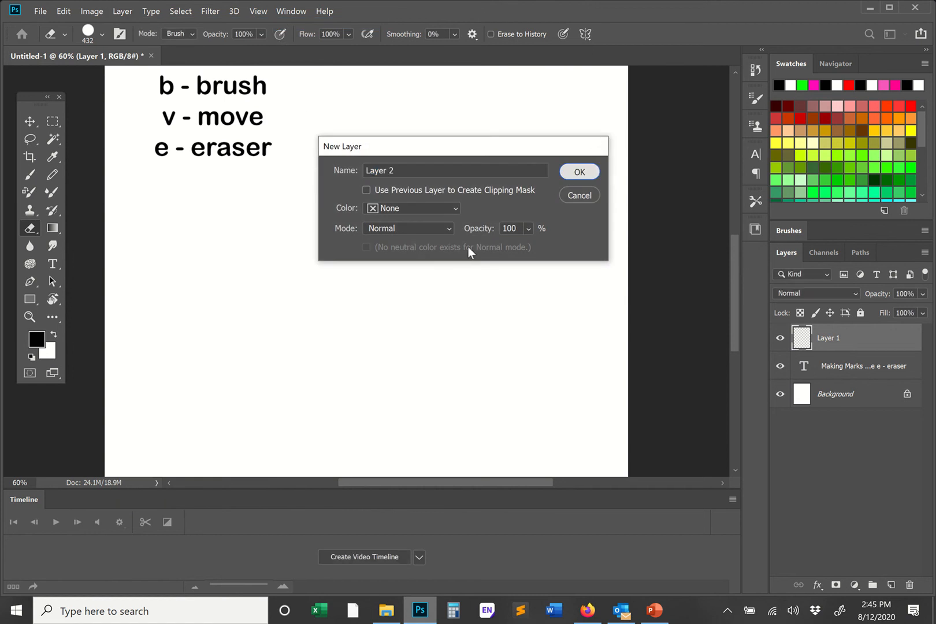
key("Return")
- Enlarge the KYLE Ultimate Inking Thick 'n Thin brush to 417 px and paint a large solid black shape across the blank canvas
key("b")
right_click(311, 265)
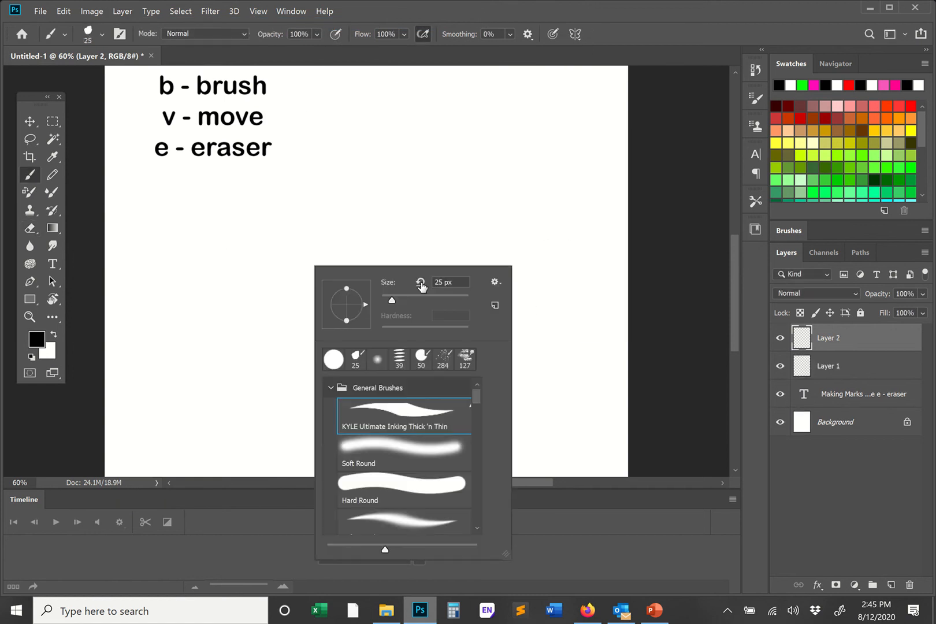
left_click(491, 219)
mouse_move(172, 293)
left_mouse_down()
mouse_move(496, 299)
mouse_move(548, 313)
mouse_move(630, 301)
left_mouse_up()
mouse_move(267, 322)
left_mouse_down()
mouse_move(251, 330)
mouse_move(457, 335)
left_mouse_up()
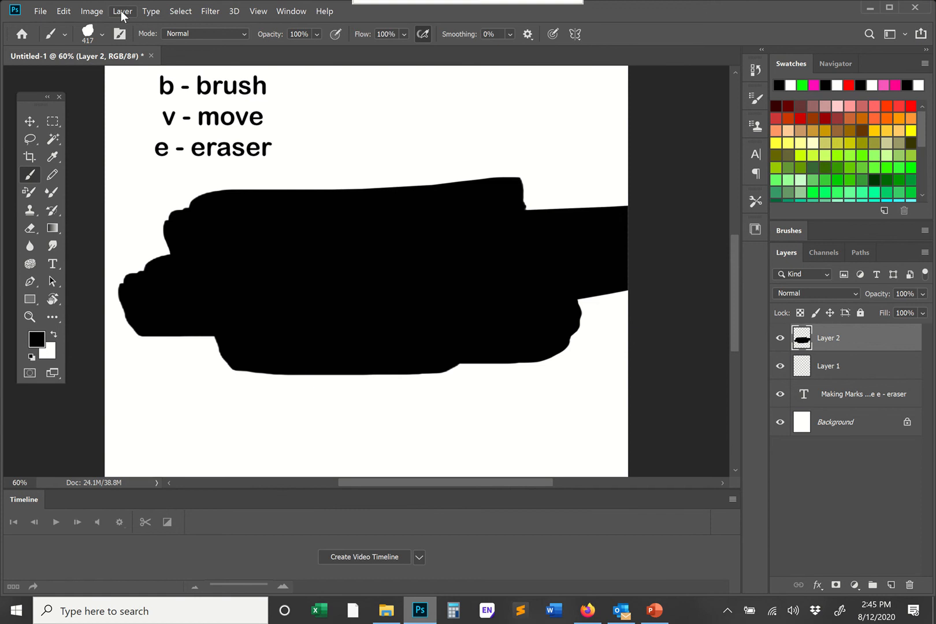
- Reduce the Hard Round eraser to 26 px and erase a dot and several short curved lines from the middle of the black shape
key("e")
right_click(348, 243)
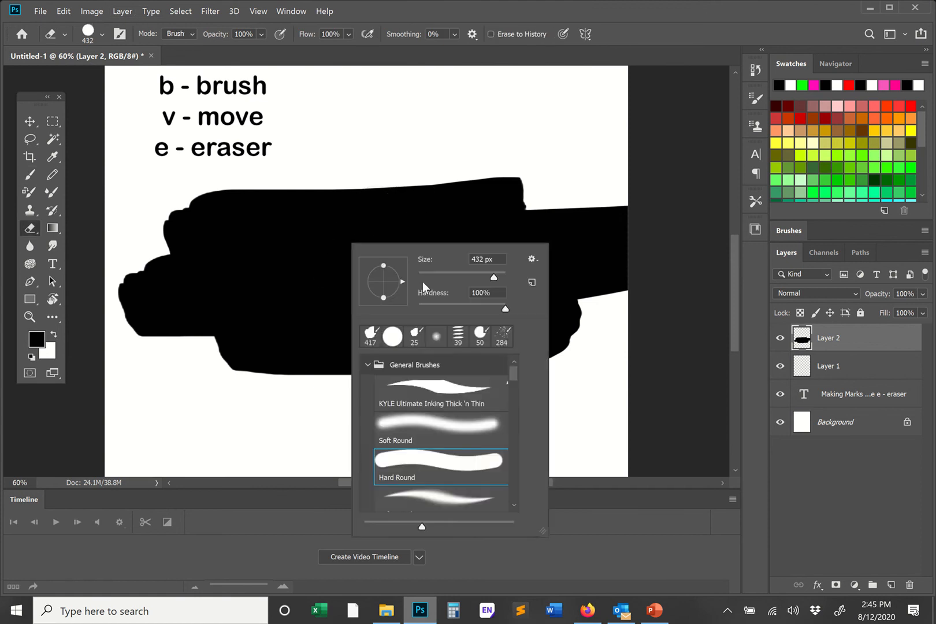
left_click(429, 273)
left_click(336, 240)
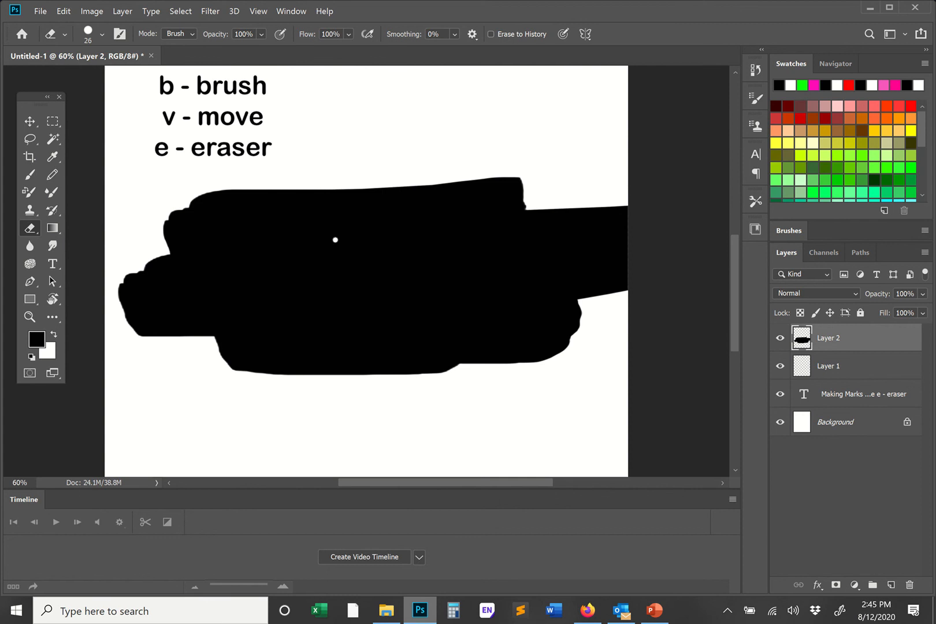
left_click_drag(298, 220, 306, 281)
left_click_drag(318, 243, 313, 304)
left_click_drag(324, 249, 317, 313)
mouse_move(333, 246)
left_mouse_down()
mouse_move(348, 313)
mouse_move(376, 282)
left_mouse_up()
left_click_drag(369, 245, 386, 283)
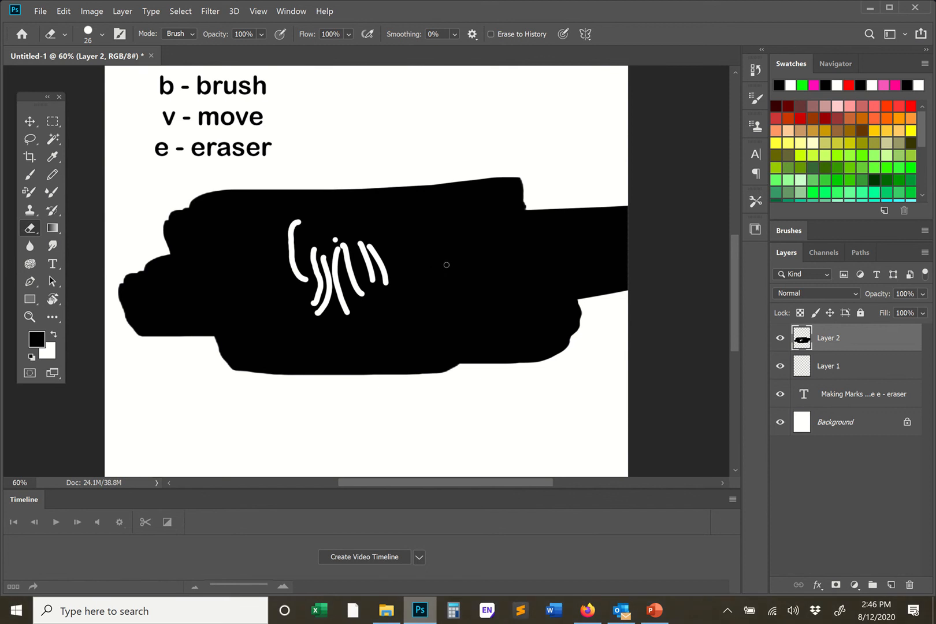
- Switch to Pinterest in the browser and examine the marks in the wood engraving of a man walking through rain
mouse_move(308, 6)
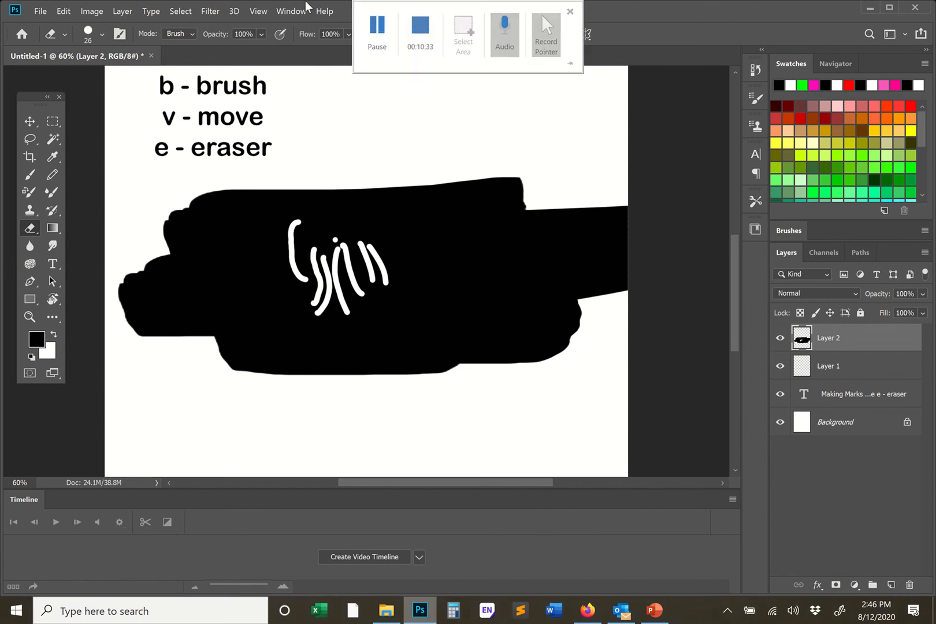
left_click(377, 26)
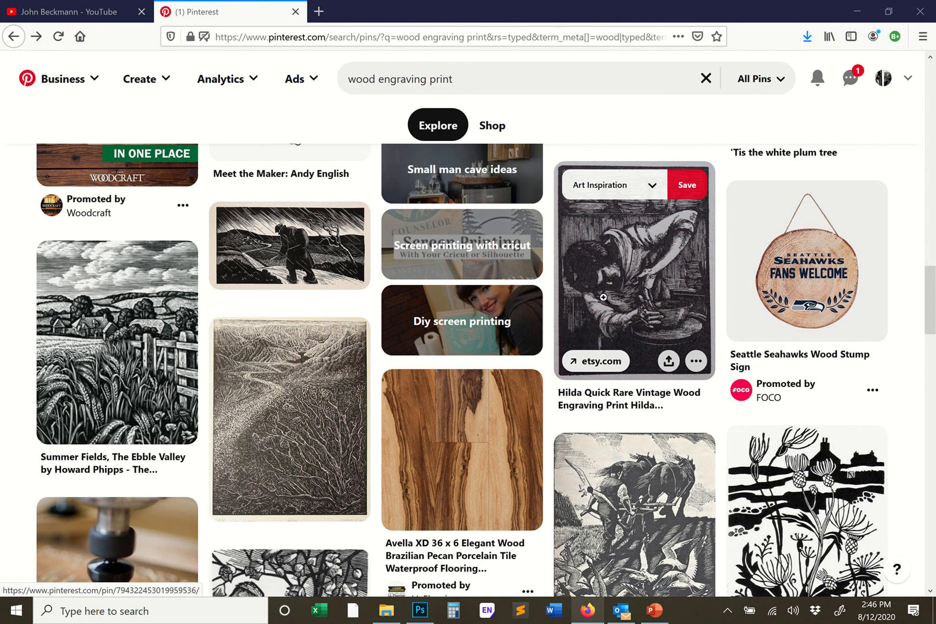
scroll(604, 298, "down", 2)
scroll(591, 321, "up", 1)
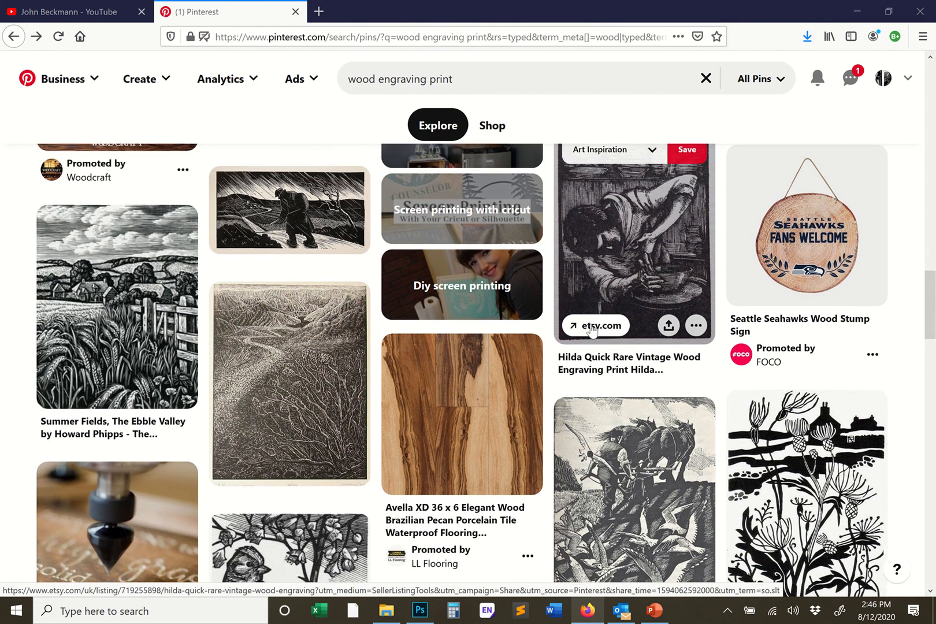
left_click(286, 234)
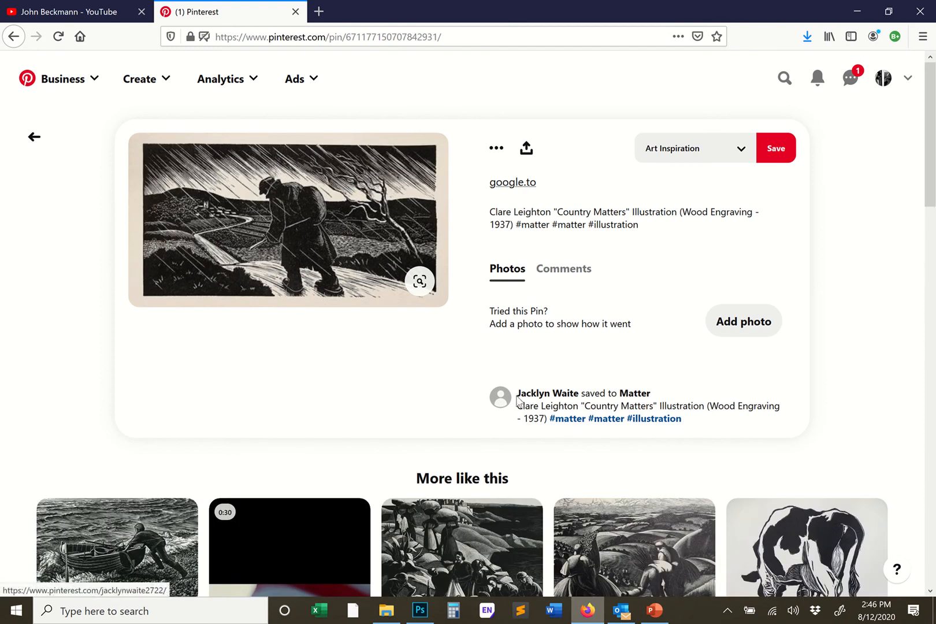
scroll(518, 406, "down", 1)
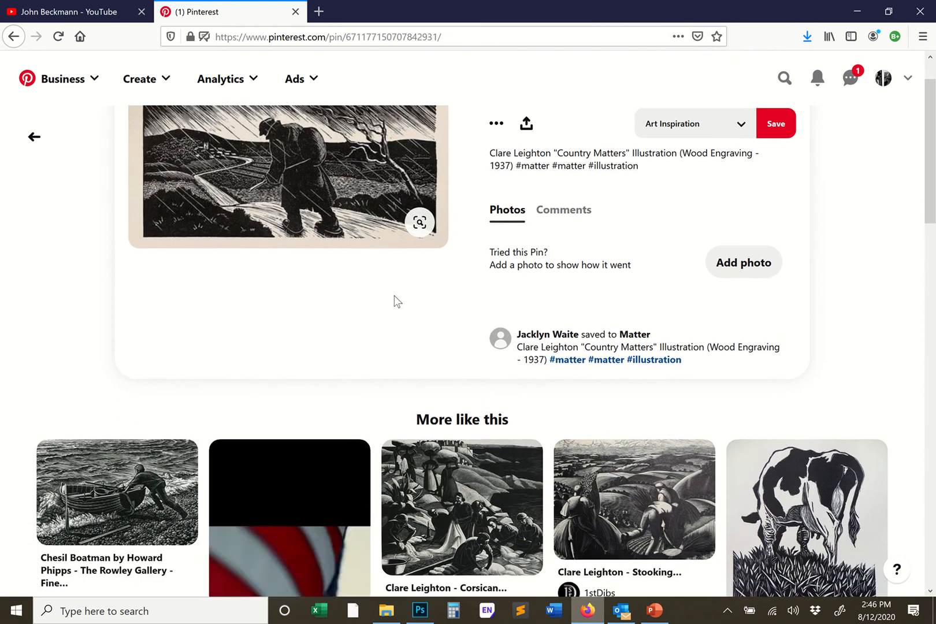
scroll(395, 301, "up", 1)
scroll(393, 316, "down", 1)
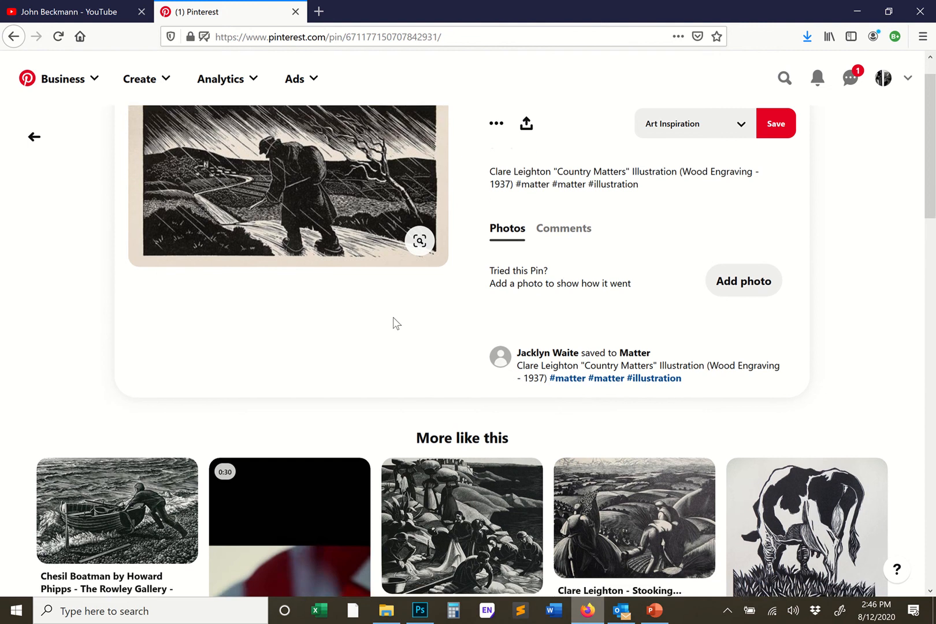
scroll(341, 291, "up", 2)
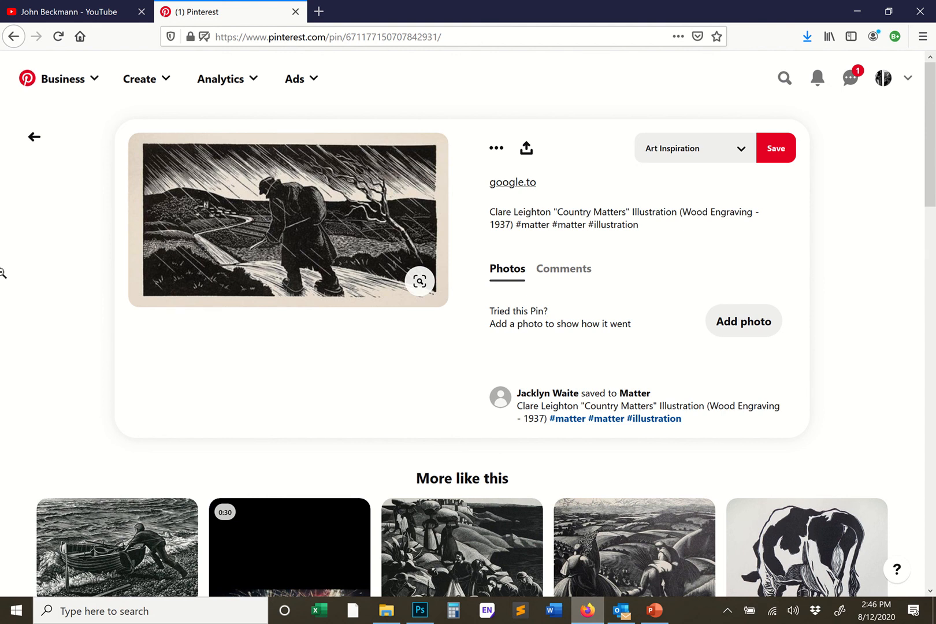
left_click(365, 8)
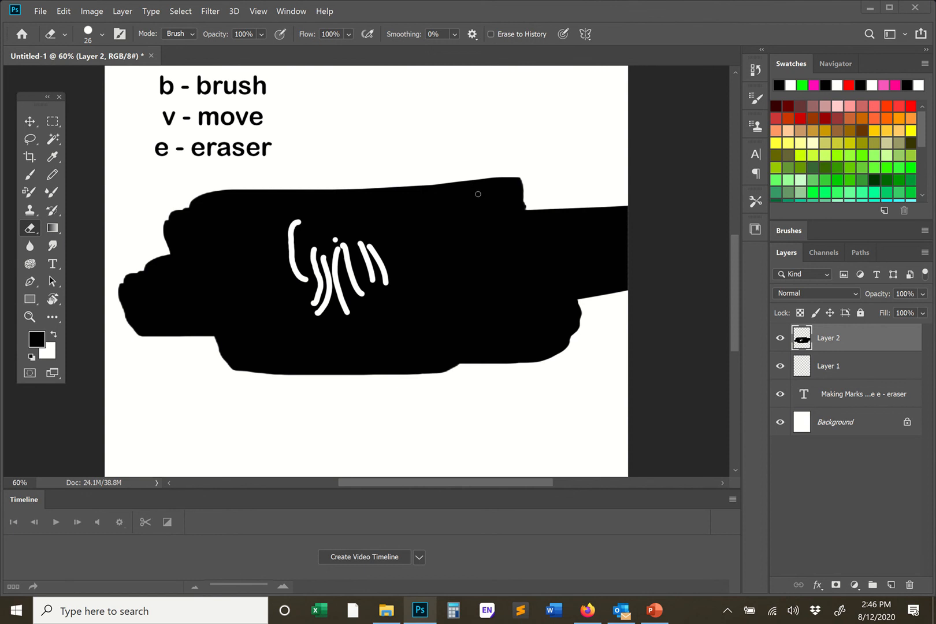
- Add the text "Marking Philosophy" and place it beside the shortcut list, above the black shape
mouse_move(370, 5)
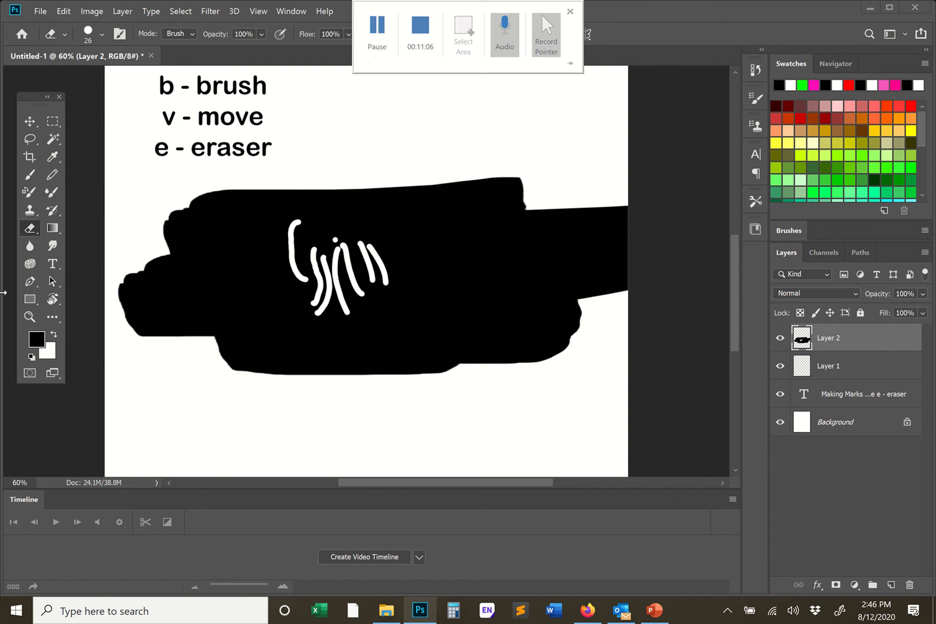
key("t")
left_click(306, 114)
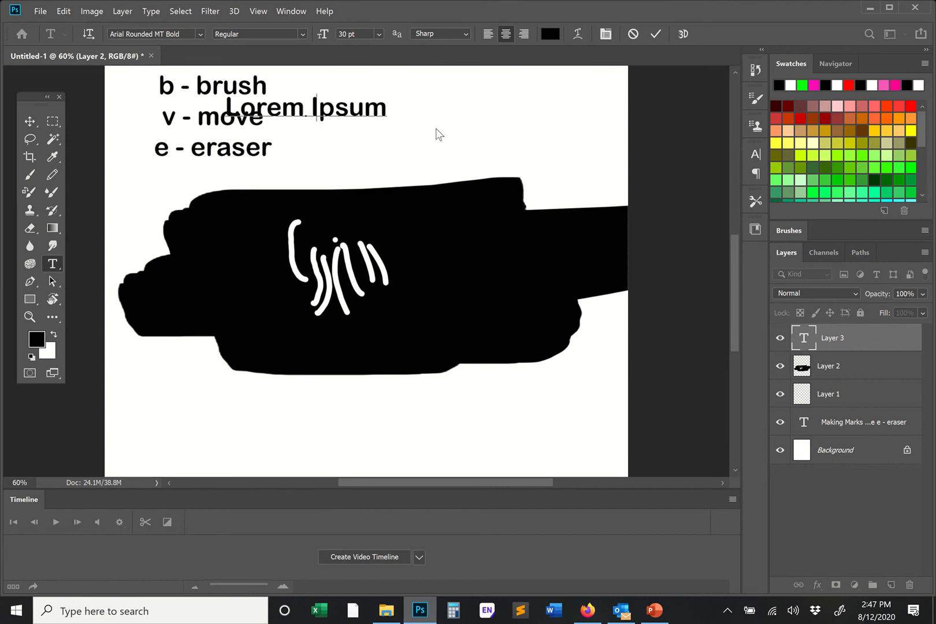
type("Marking Philoso")
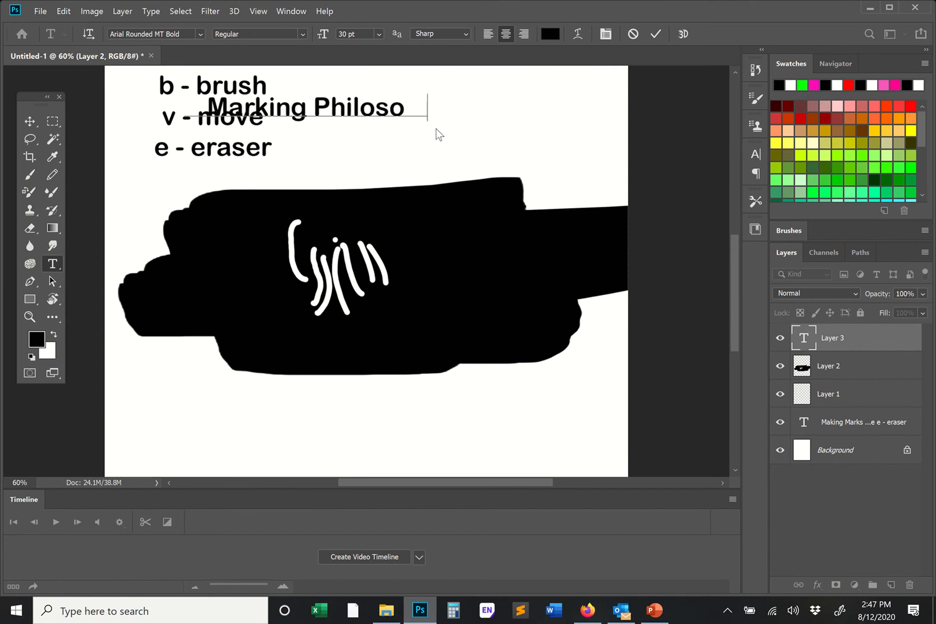
type("phy")
left_click(29, 121)
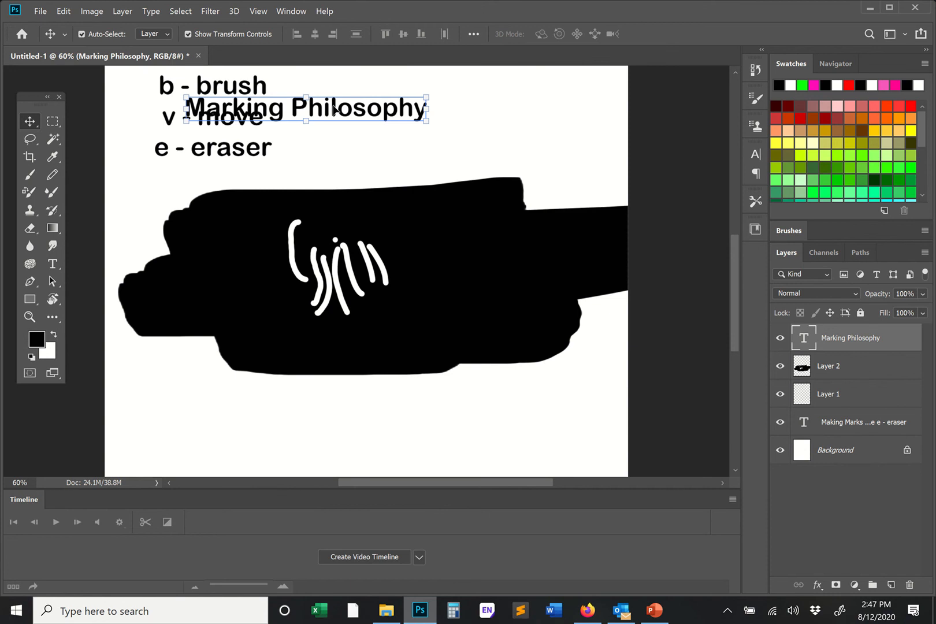
left_click_drag(334, 110, 445, 103)
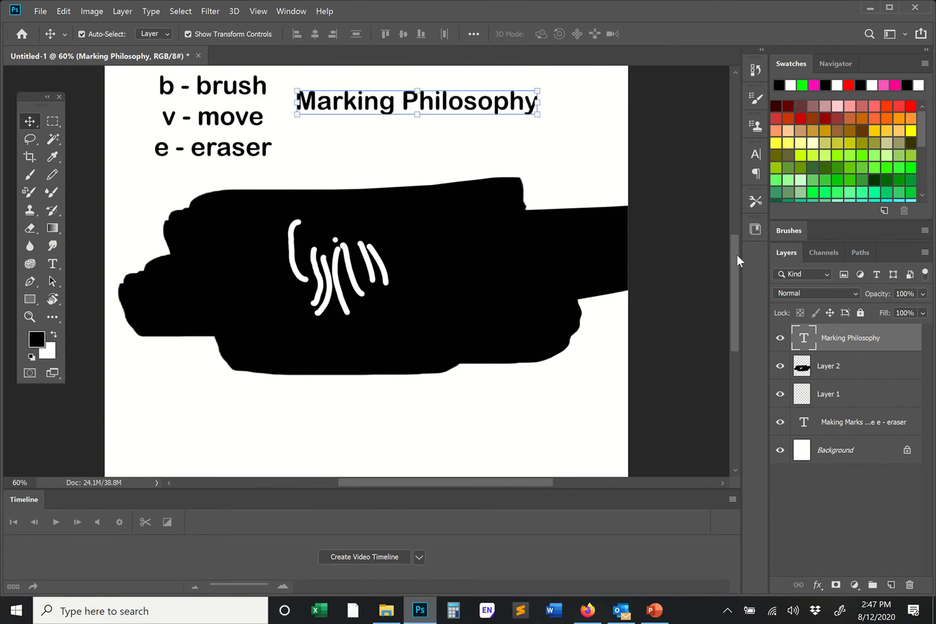
- Paint a thick black mark on Layer 2 with the 417 px brush, rising from the upper edge of the black shape
mouse_move(736, 255)
left_mouse_down()
mouse_move(738, 237)
mouse_move(740, 246)
left_mouse_up()
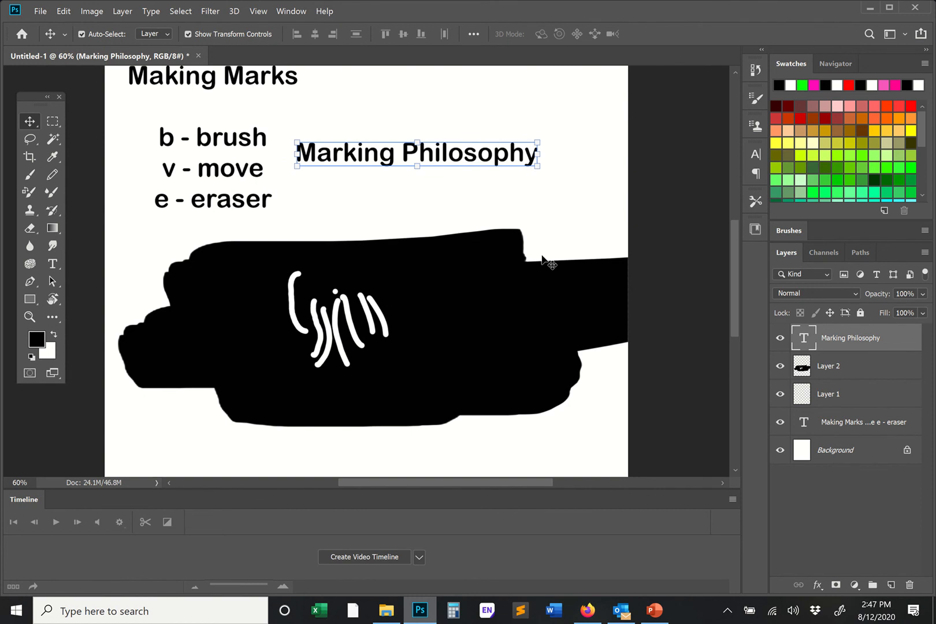
left_click(30, 173)
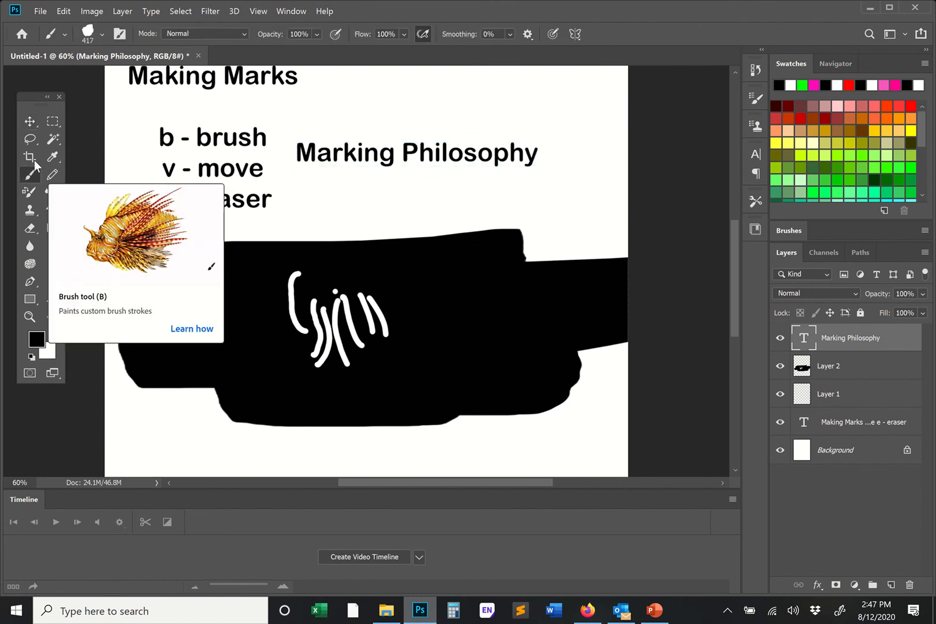
left_click(828, 377)
left_click(386, 235)
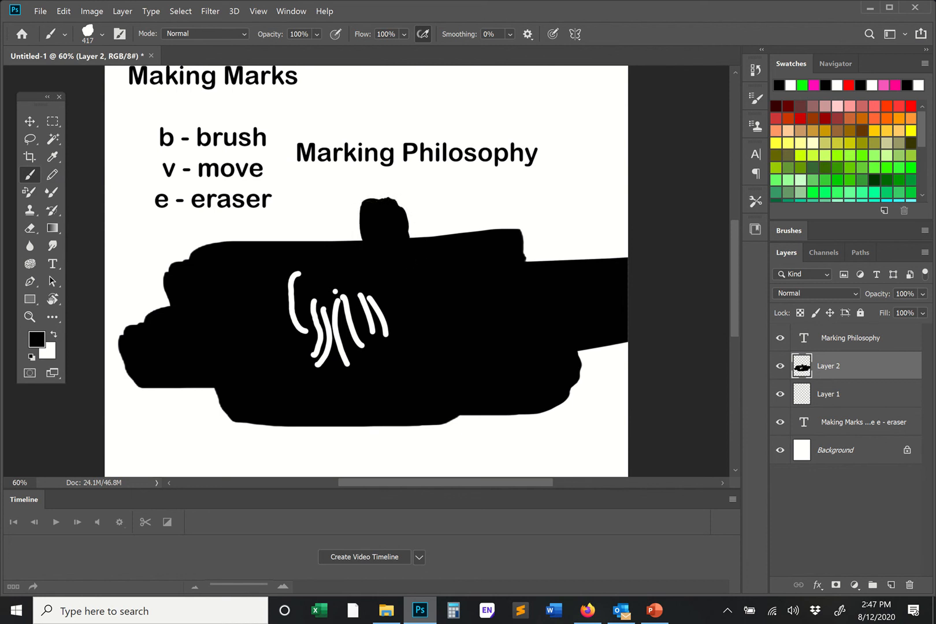
- Reduce the brush to 14 px and paint a dot and a row of thin curved strokes along the black shape's upper edge
right_click(428, 200)
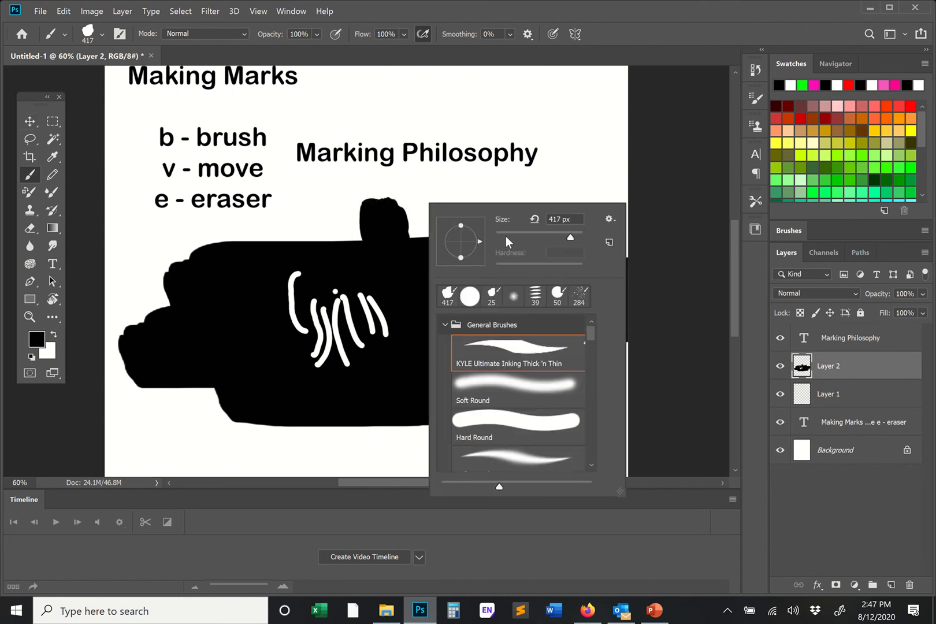
left_click(502, 233)
left_click(428, 200)
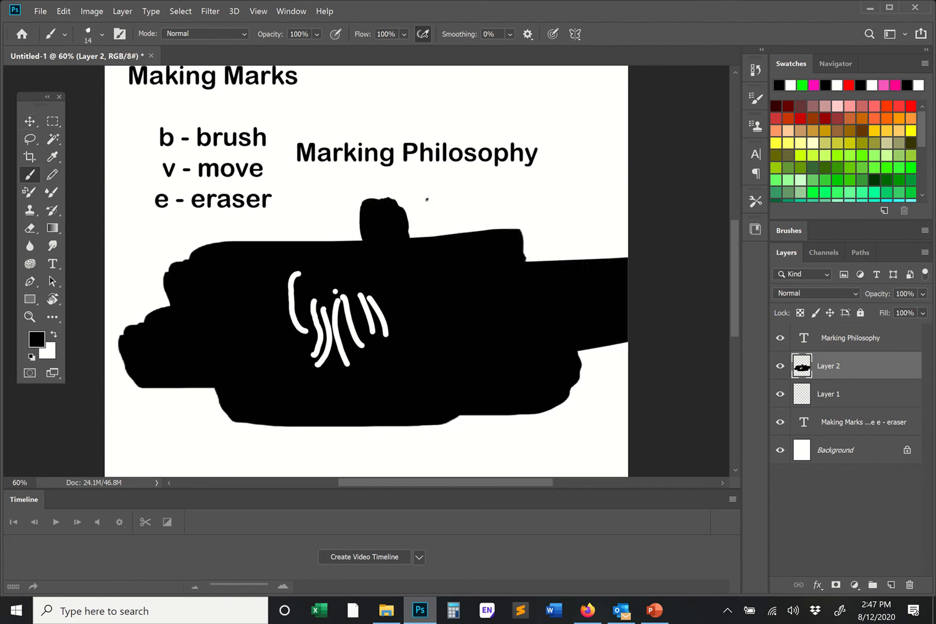
mouse_move(452, 234)
left_mouse_down()
mouse_move(463, 197)
mouse_move(473, 204)
mouse_move(495, 187)
mouse_move(489, 231)
left_mouse_up()
mouse_move(516, 190)
left_mouse_down()
mouse_move(495, 244)
mouse_move(507, 229)
left_mouse_up()
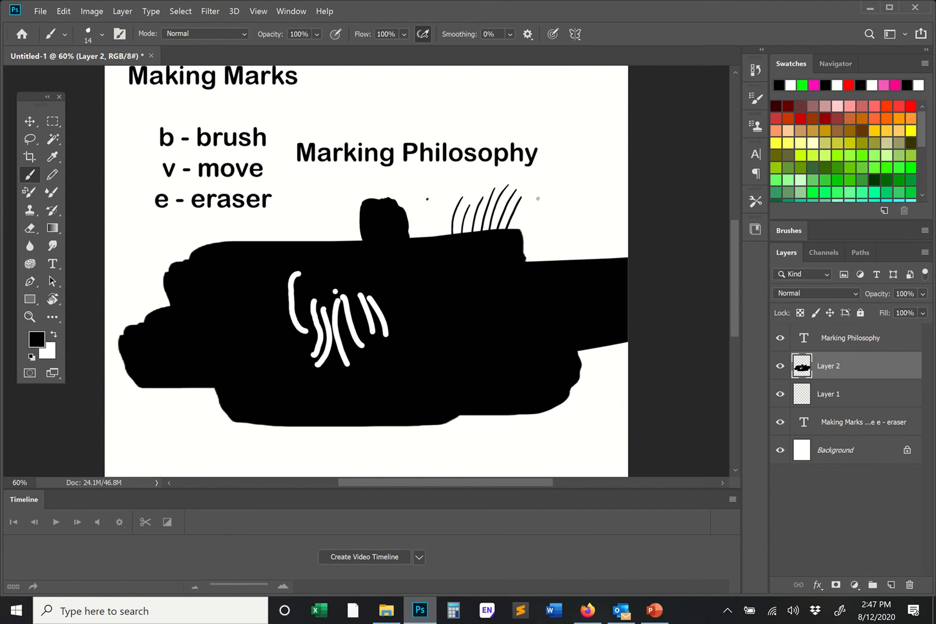
mouse_move(556, 172)
left_mouse_down()
mouse_move(531, 195)
mouse_move(543, 195)
left_mouse_up()
- Magnify the canvas to 600% and erase the small stray dot beside the thin curved strokes with the 26 px eraser
left_click_drag(27, 482, 3, 477)
type("600")
key("Return")
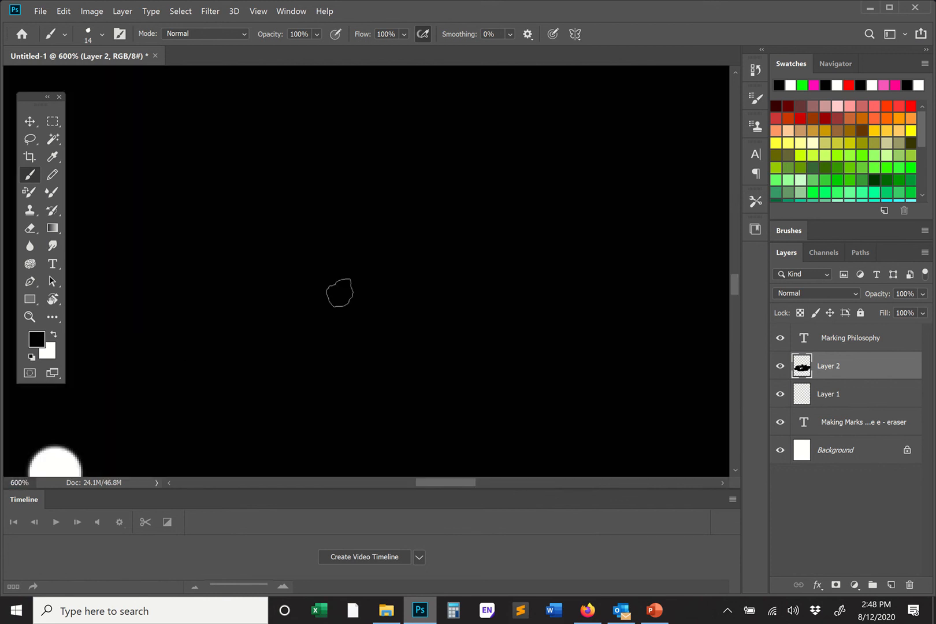
left_click_drag(736, 287, 736, 252)
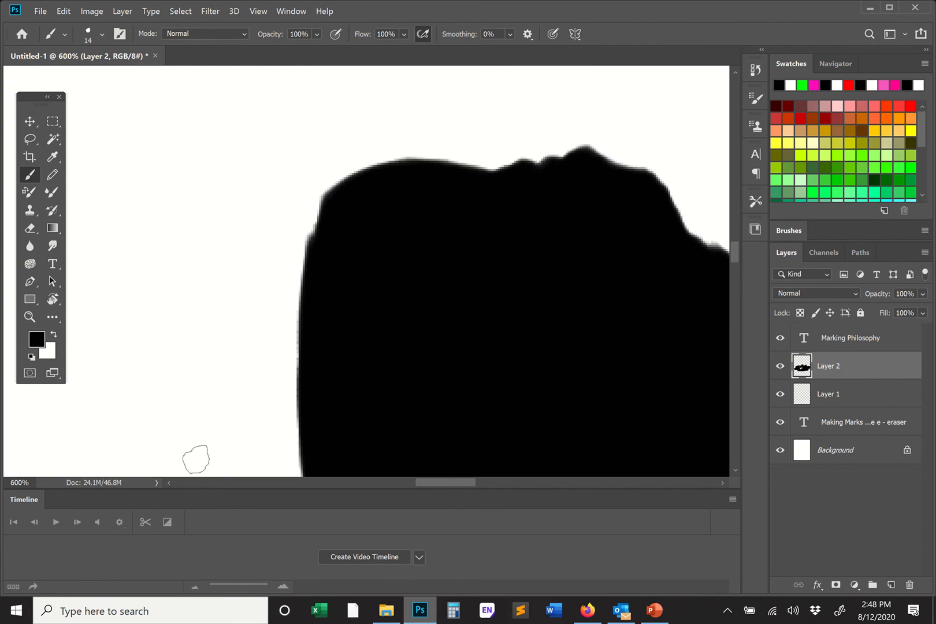
left_click_drag(430, 482, 500, 482)
key("e")
left_click_drag(176, 182, 161, 166)
- Open the zoom percentage for editing
left_click(21, 482)
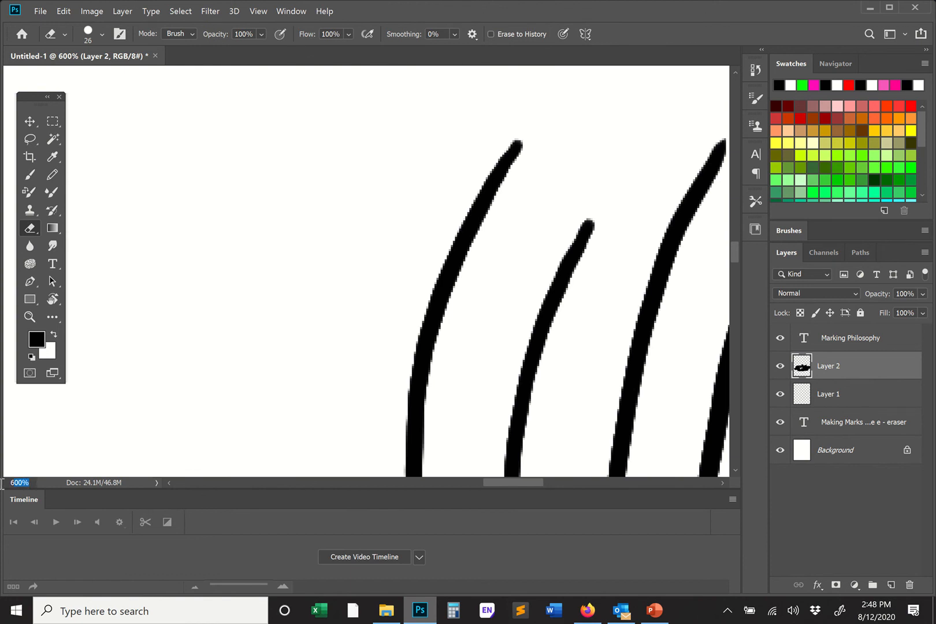